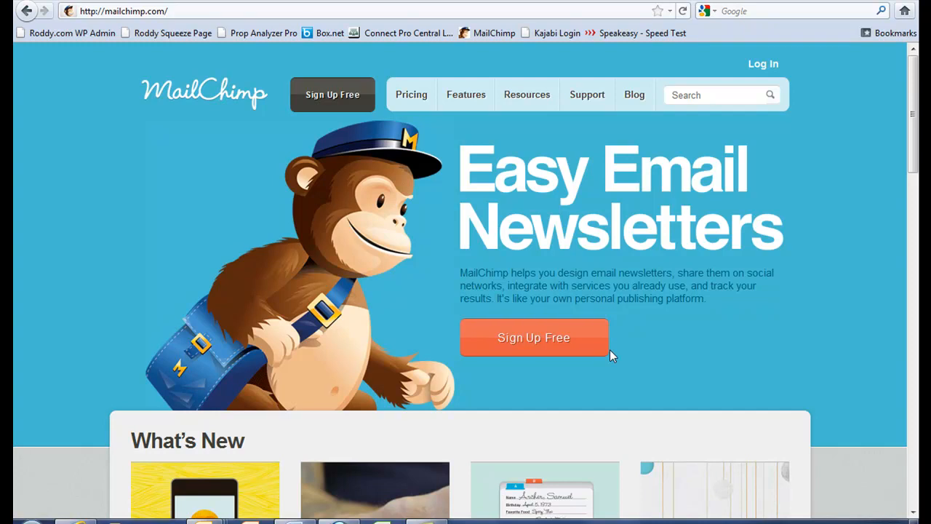
Log in to the MailChimp account with the filled-in credentials and open the Wholesale Deal Template draft
left_click(493, 34)
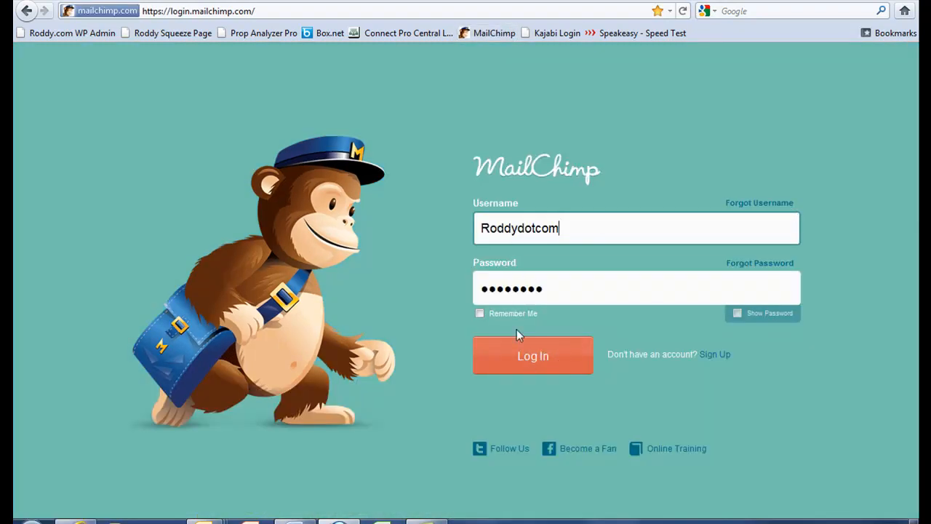
left_click(525, 359)
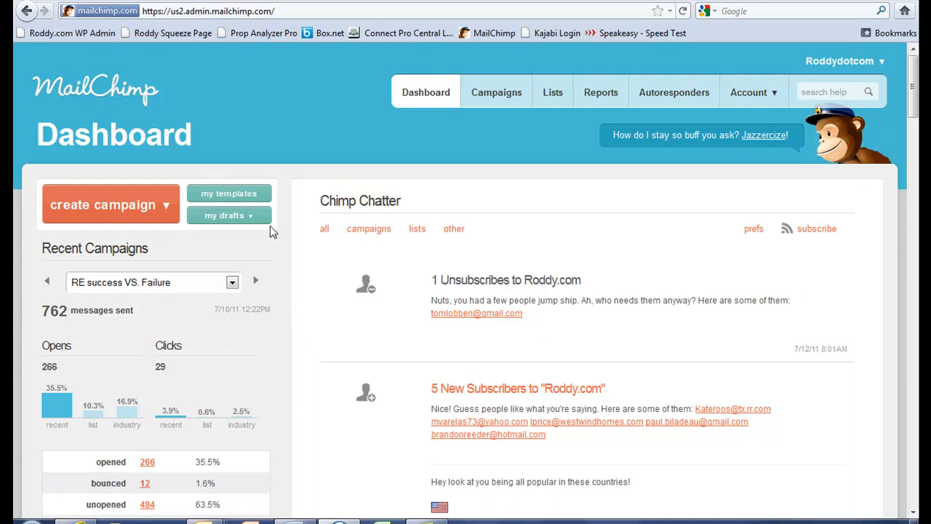
left_click(245, 218)
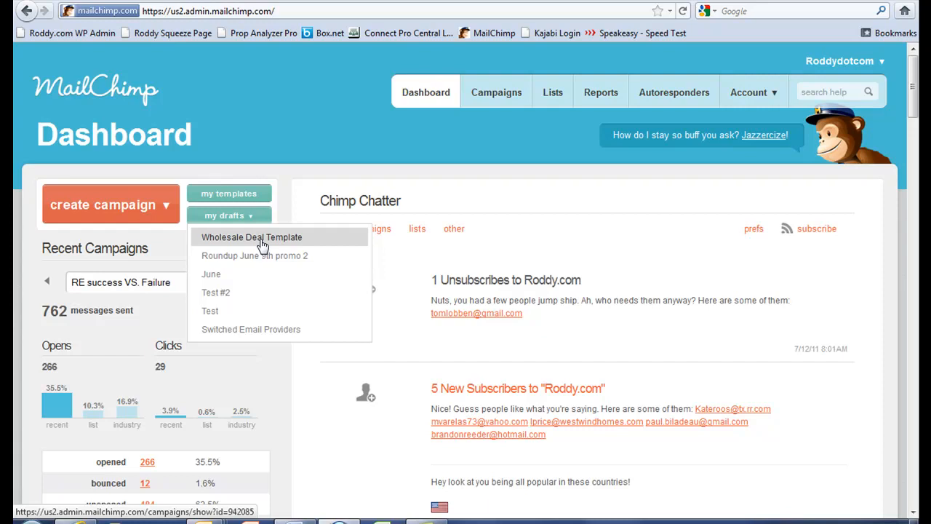
left_click(262, 242)
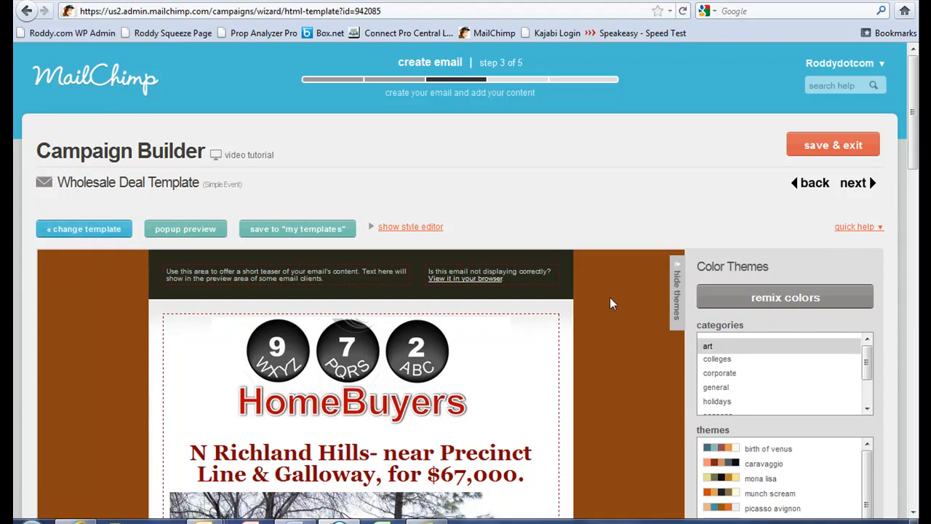
Review the email template's header, headline, property photo and the event detail rows beneath the photo
scroll(611, 299, "down", 3)
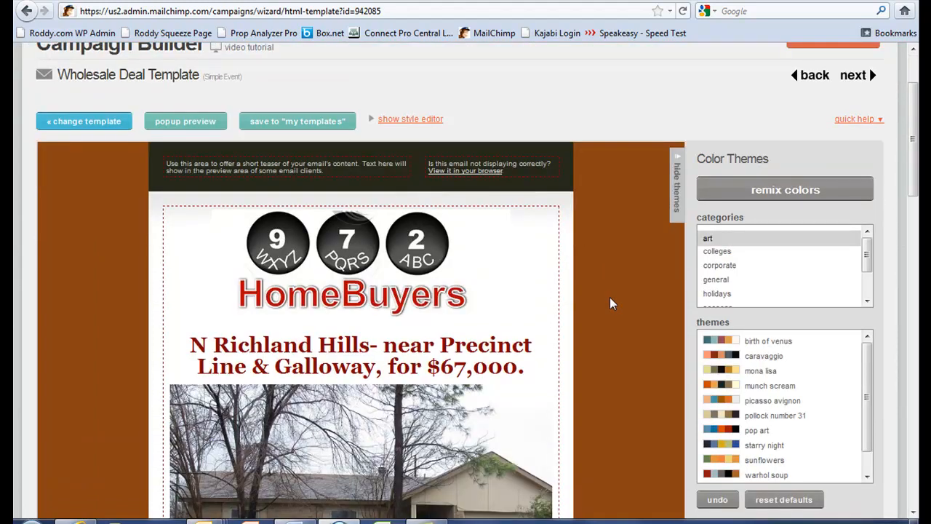
scroll(609, 299, "down", 8)
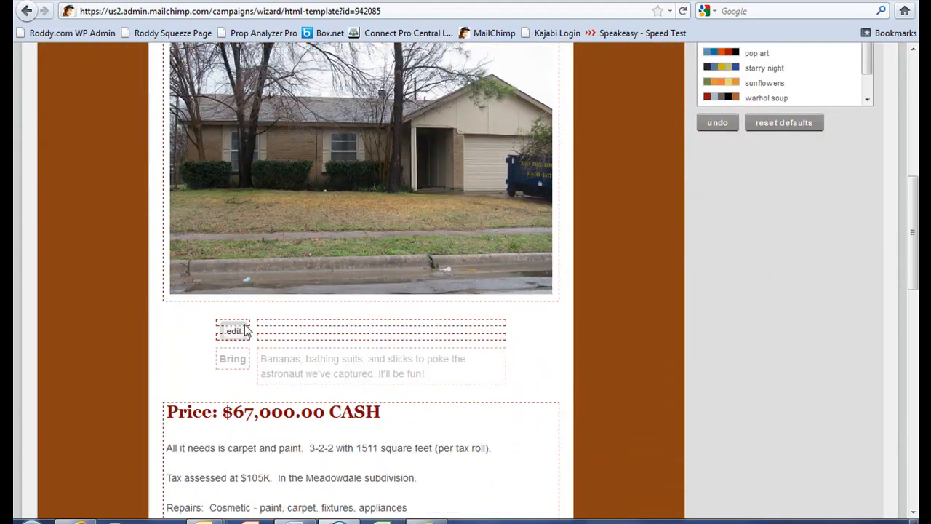
mouse_move(342, 363)
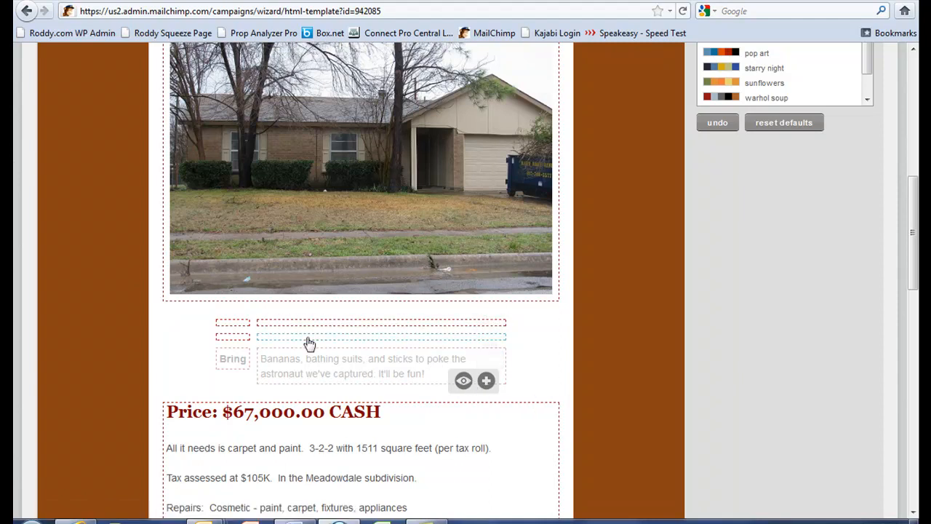
mouse_move(359, 325)
scroll(557, 353, "up", 3)
scroll(557, 353, "up", 2)
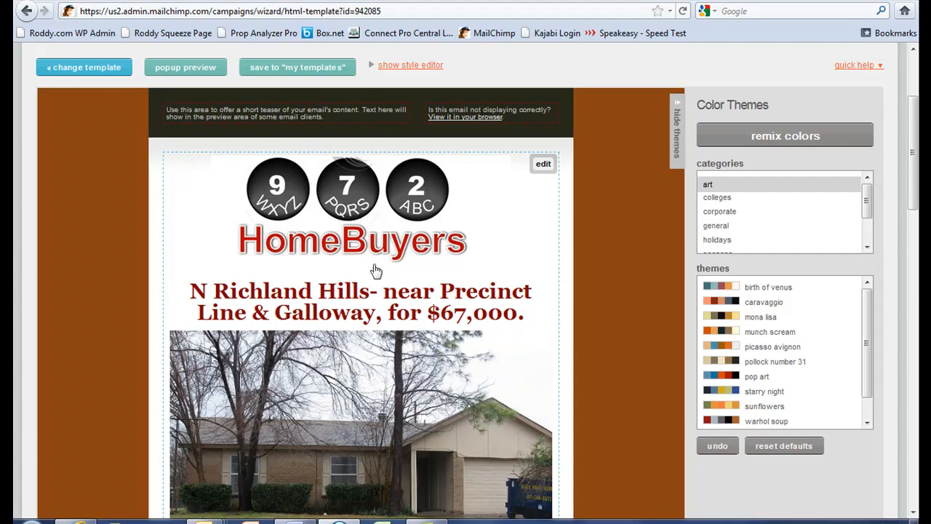
scroll(452, 264, "up", 1)
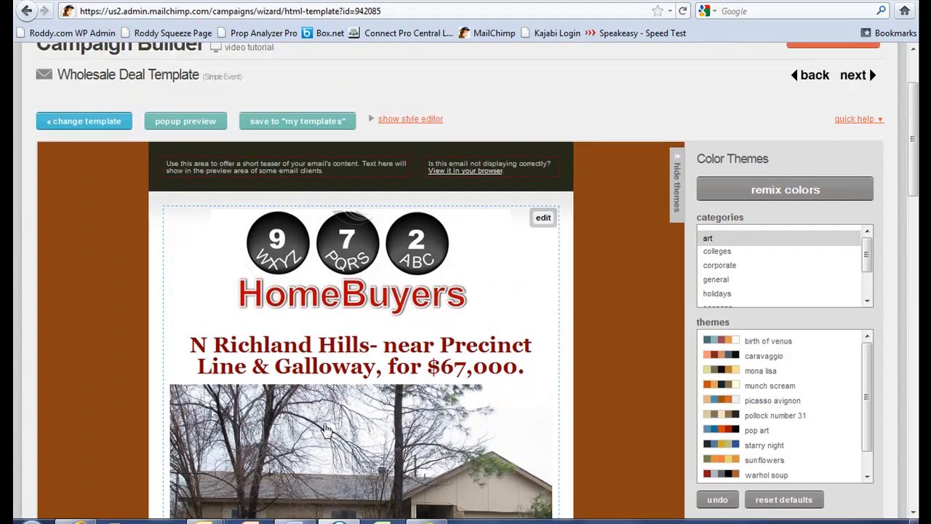
Switch to the Mesquite Wholesale Deal message in Outlook and examine its headline, photo, price, property details, links and footer
mouse_move(218, 518)
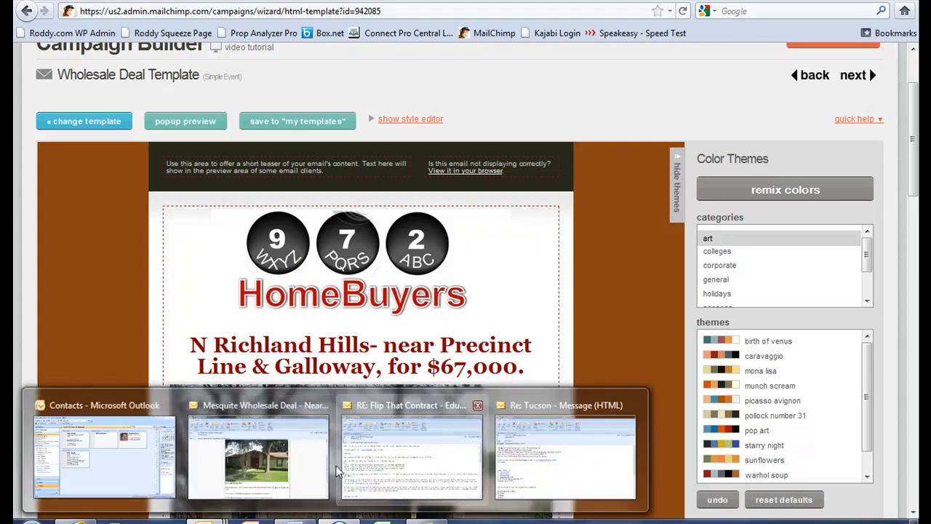
left_click(296, 470)
scroll(827, 336, "up", 10)
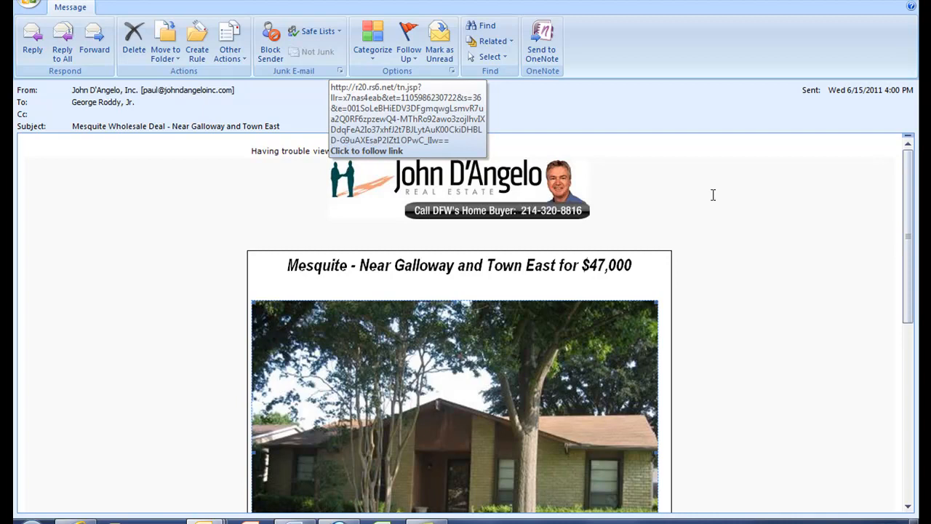
scroll(717, 205, "down", 3)
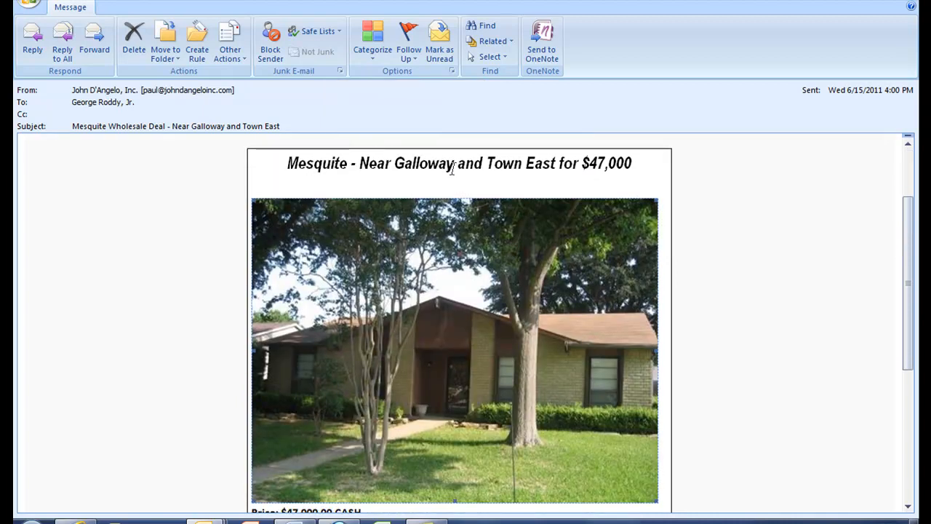
scroll(665, 195, "down", 2)
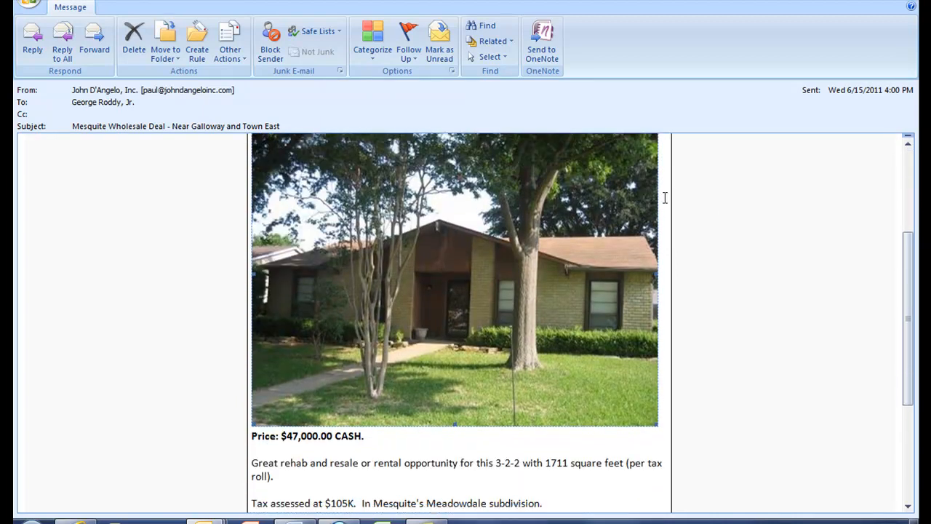
scroll(306, 411, "down", 2)
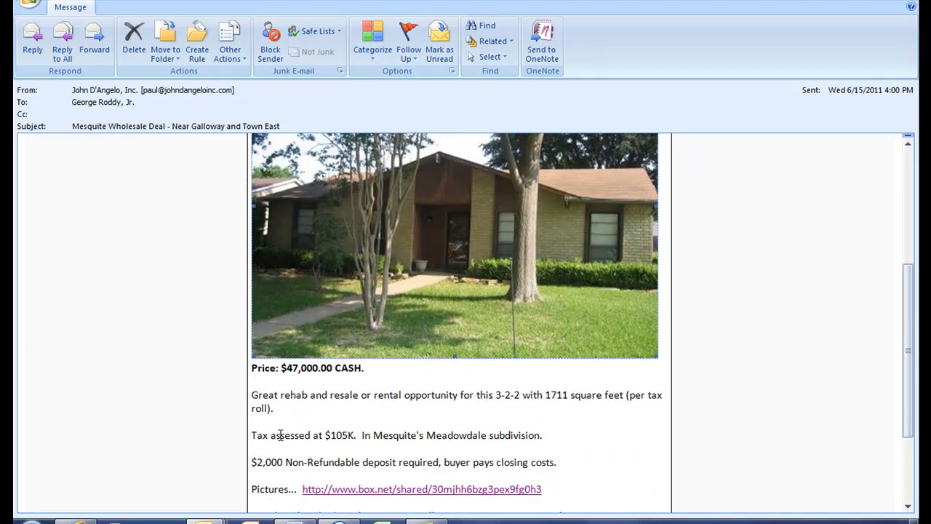
scroll(560, 429, "down", 2)
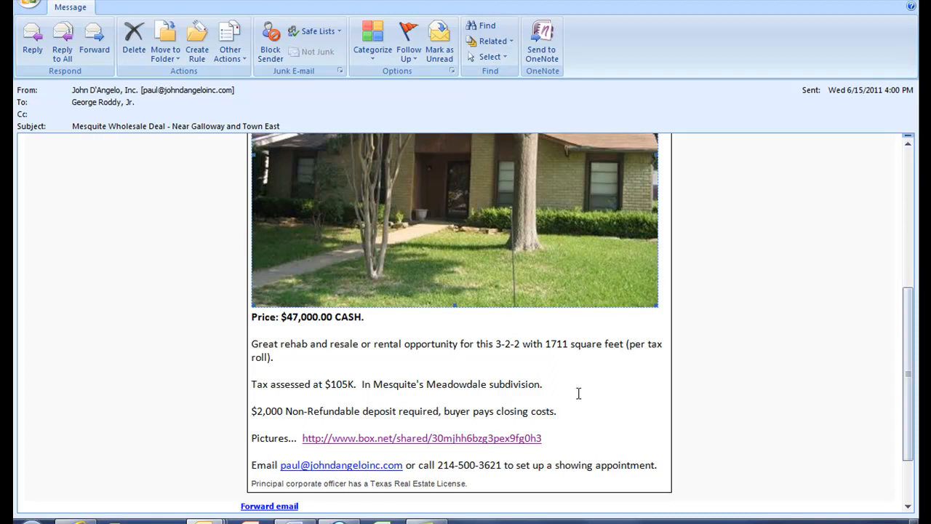
scroll(568, 399, "down", 1)
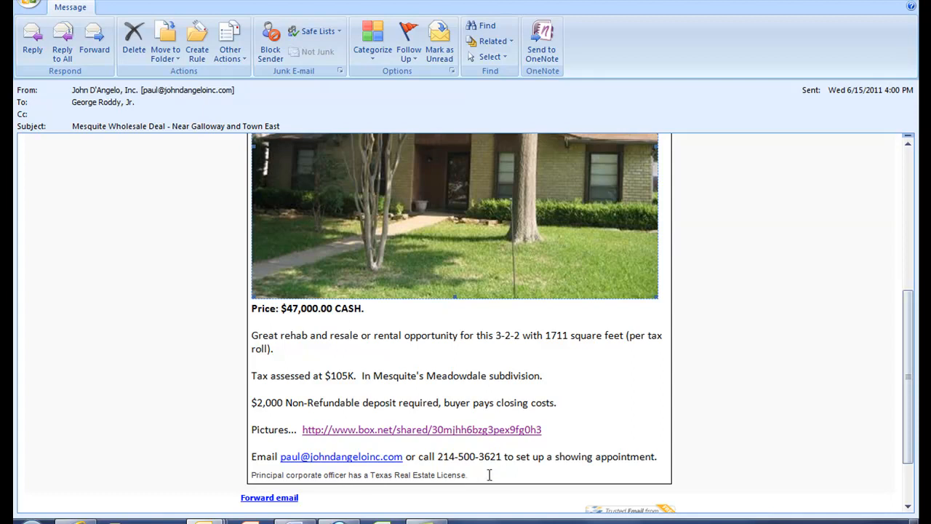
scroll(489, 474, "down", 2)
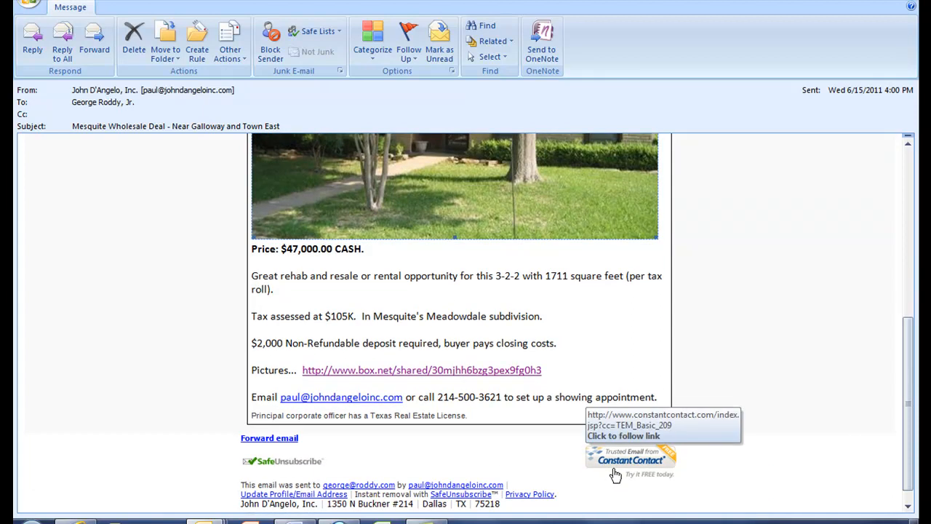
scroll(495, 434, "up", 7)
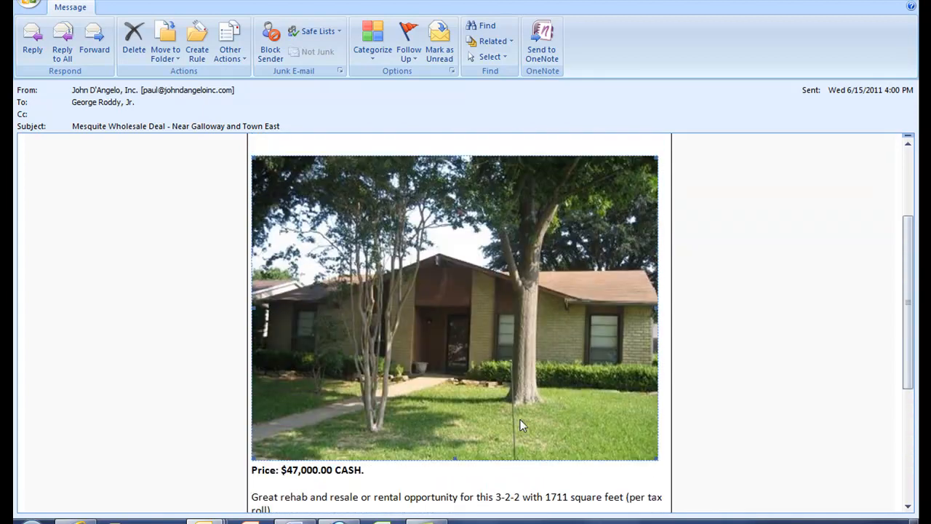
scroll(521, 426, "up", 5)
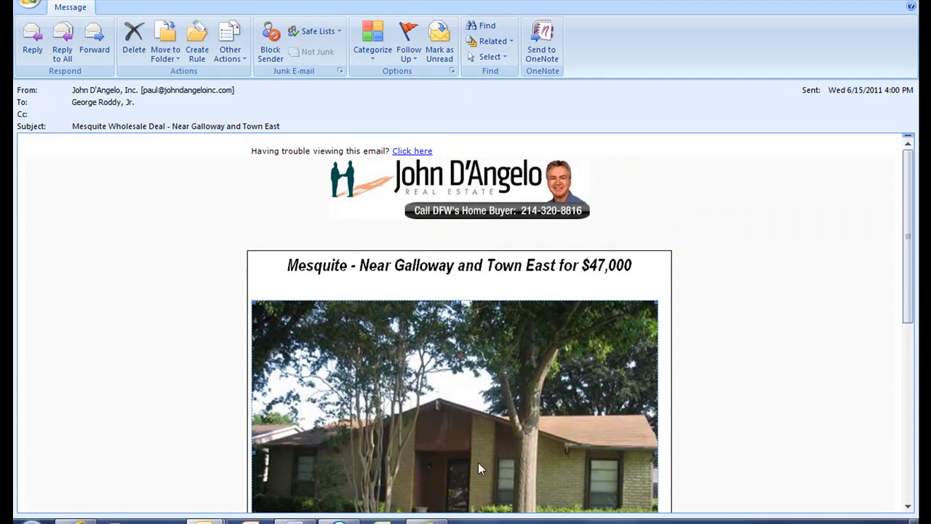
Back in the MailChimp campaign, delete "All it needs is carpet and paint." from the property description and save the content
left_click(339, 521)
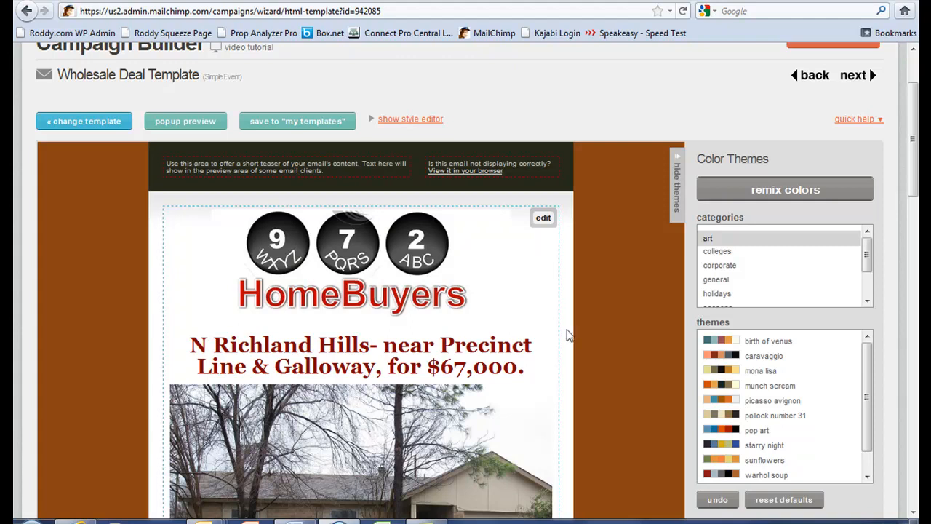
scroll(569, 335, "down", 3)
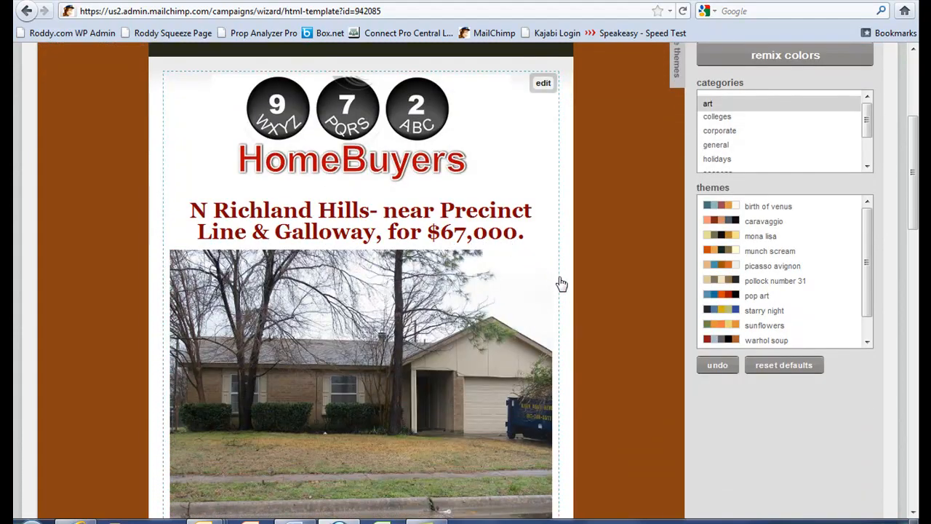
scroll(561, 284, "down", 3)
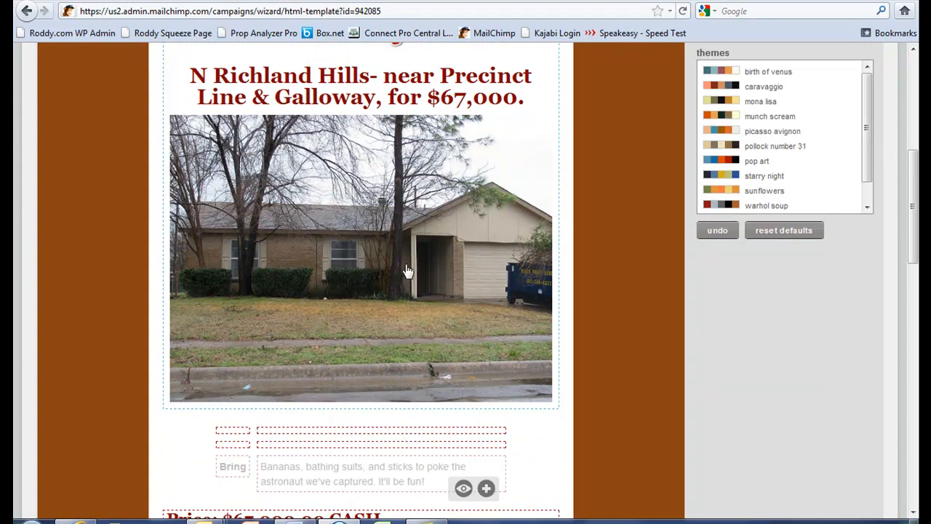
scroll(571, 258, "down", 6)
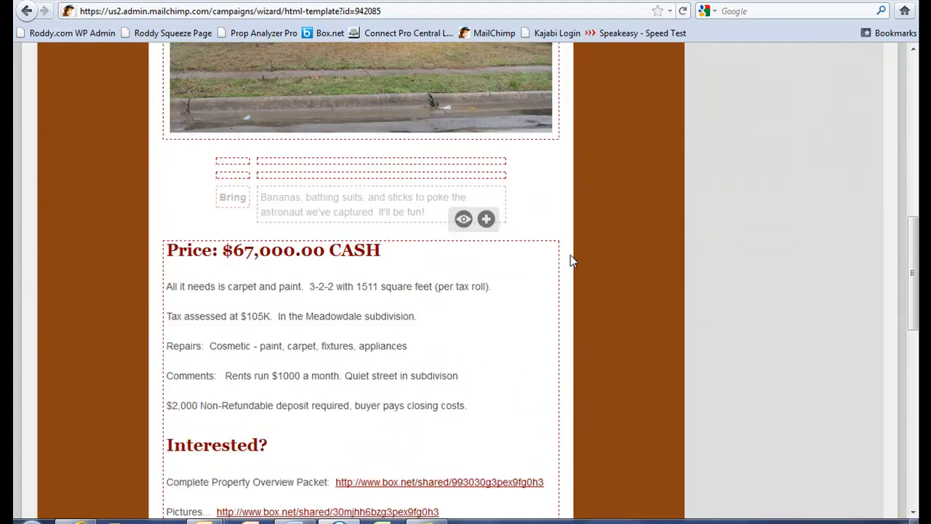
scroll(573, 261, "down", 1)
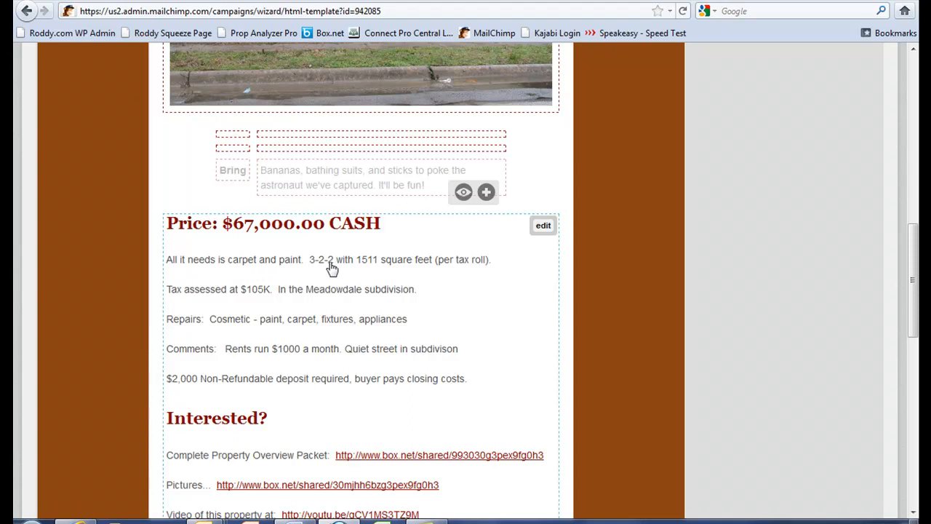
left_click(502, 275)
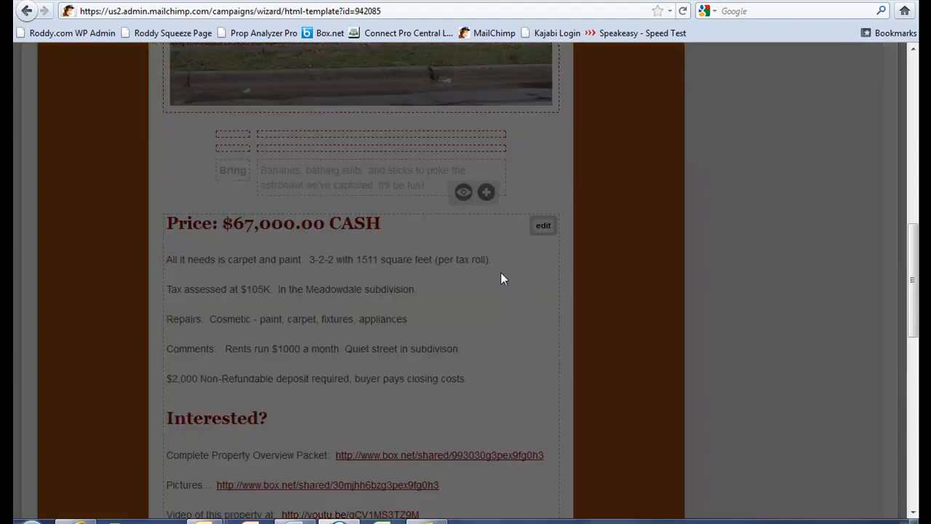
scroll(445, 211, "down", 3)
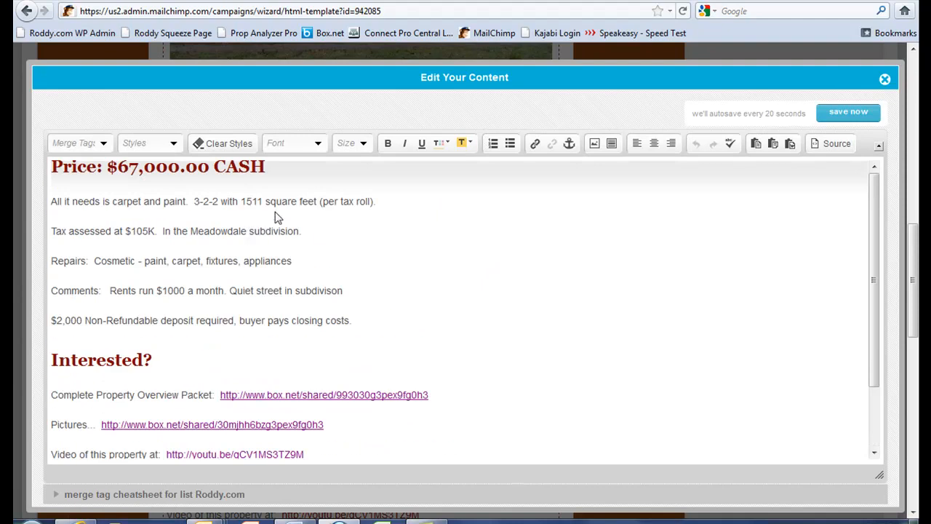
left_click_drag(195, 201, 52, 205)
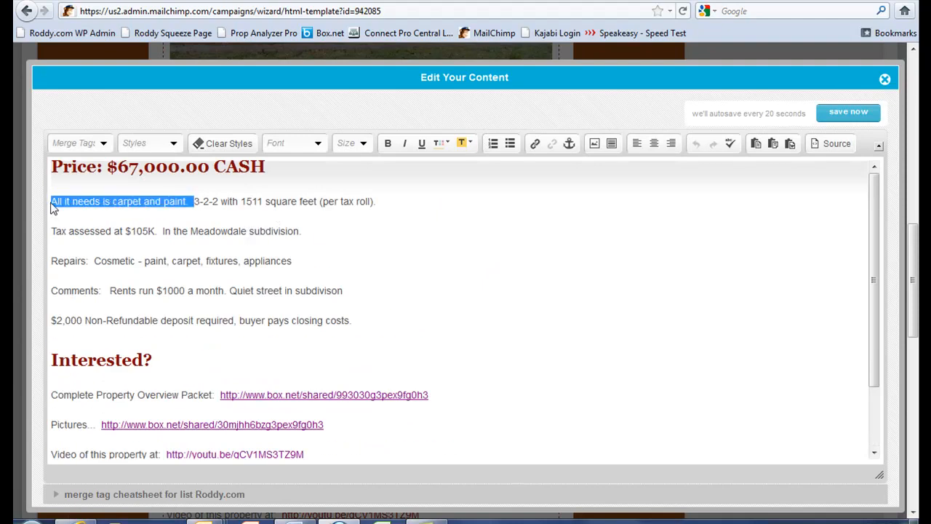
key("BackSpace")
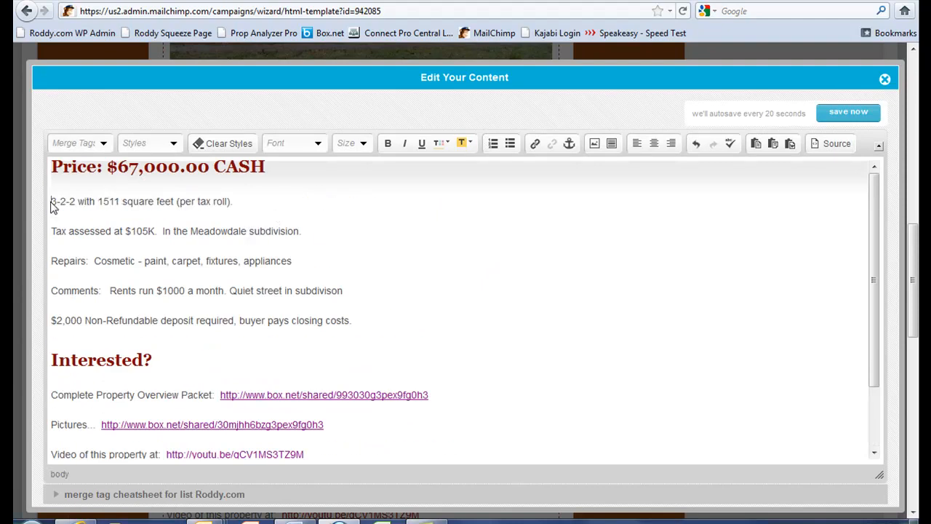
left_click(846, 113)
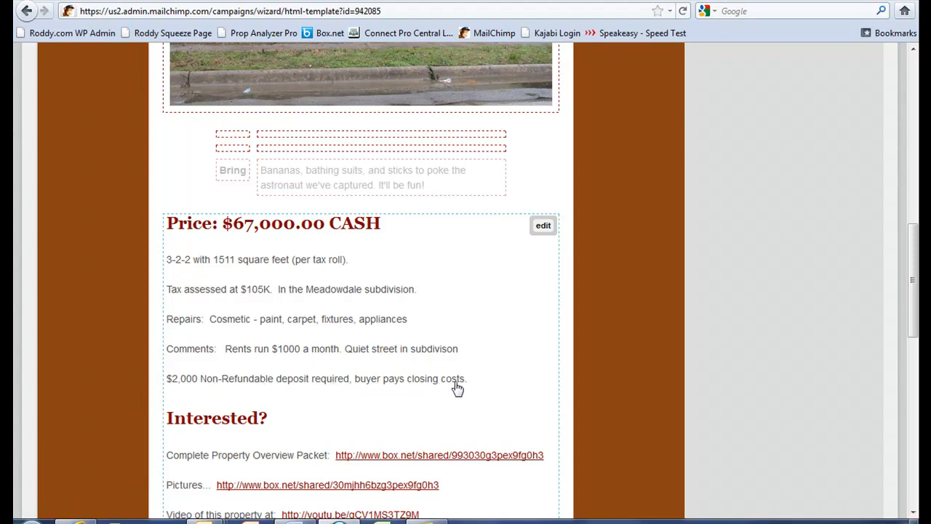
Review the email's property details, links and contact line, and open the content block with the logo, headline and house photo for editing
scroll(472, 379, "down", 2)
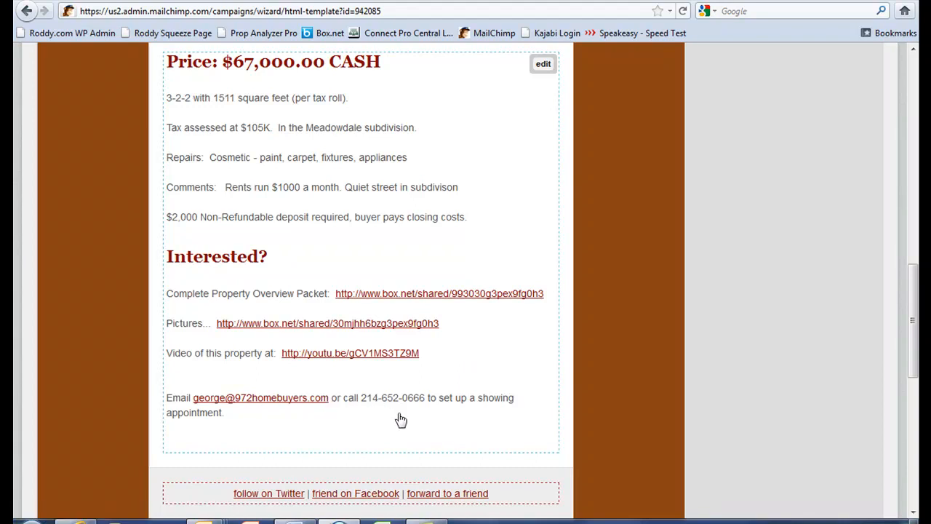
scroll(401, 418, "down", 2)
scroll(410, 420, "up", 8)
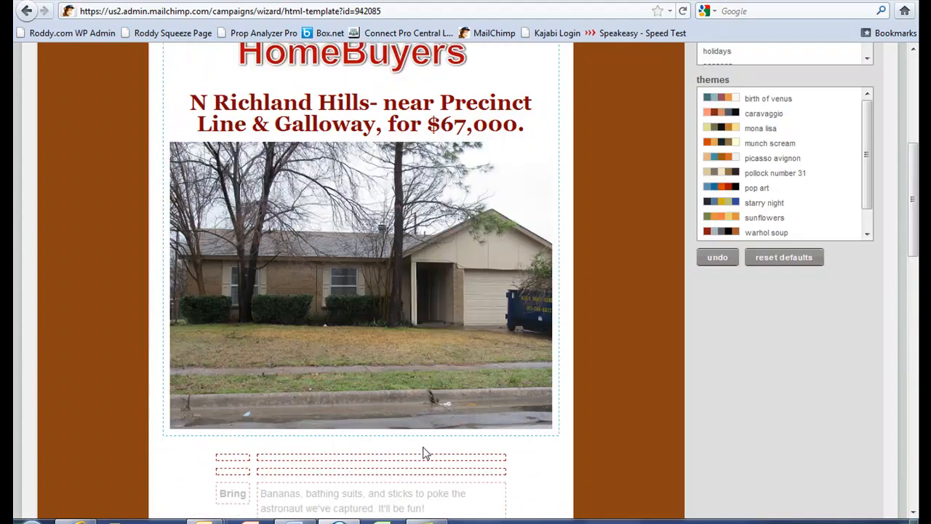
scroll(428, 458, "up", 3)
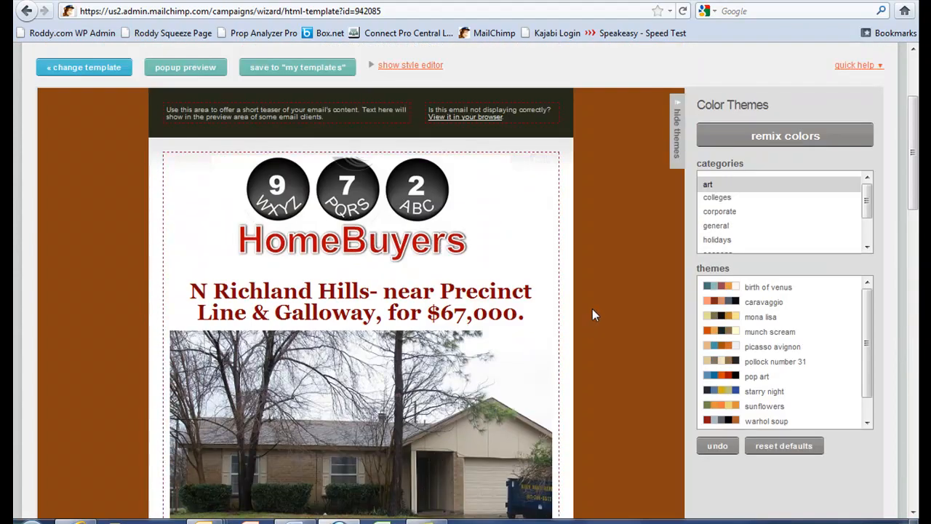
scroll(606, 272, "down", 3)
scroll(609, 271, "up", 2)
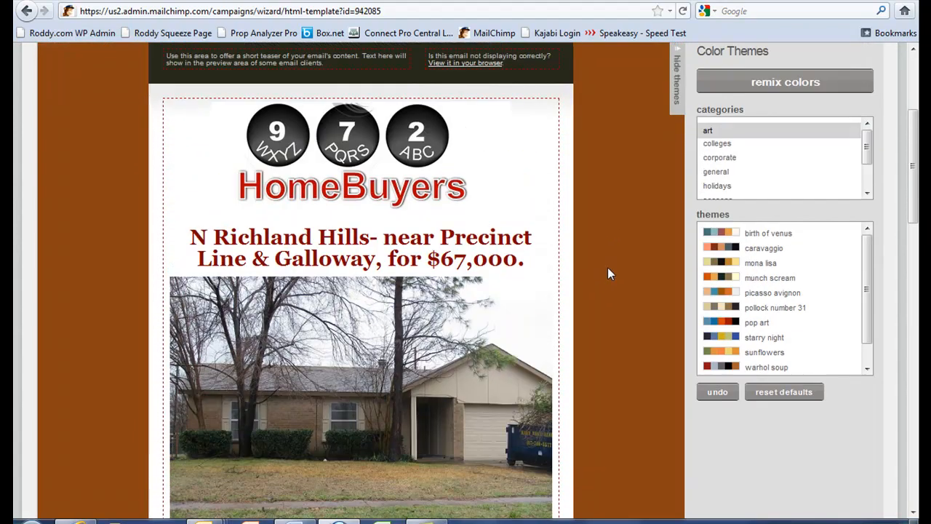
left_click(500, 191)
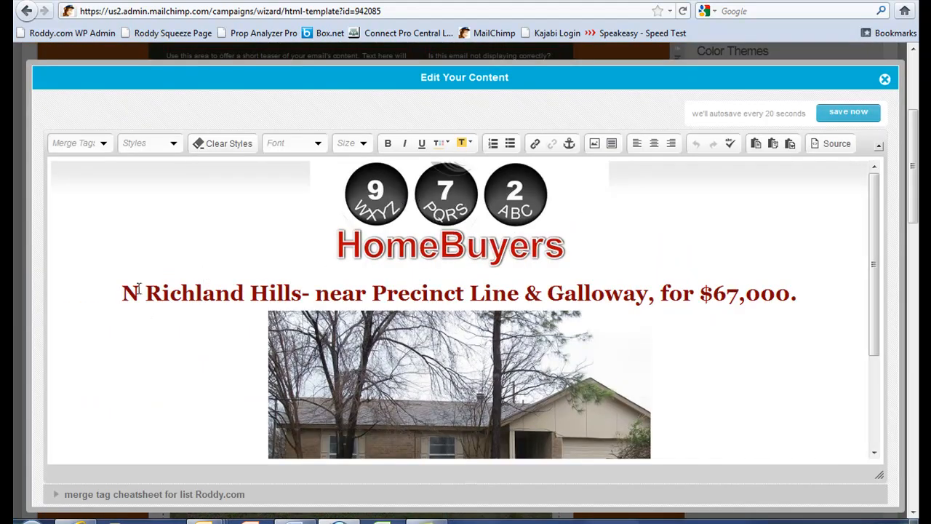
left_click_drag(139, 291, 429, 293)
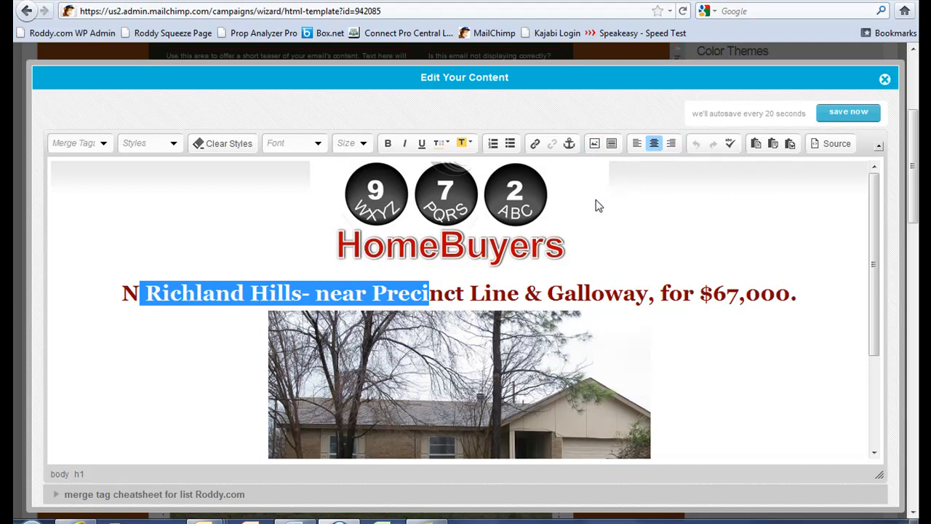
Try inserting an uploaded image into the headline block, browse to the Pictures library for a file, and cancel the upload
left_click(594, 144)
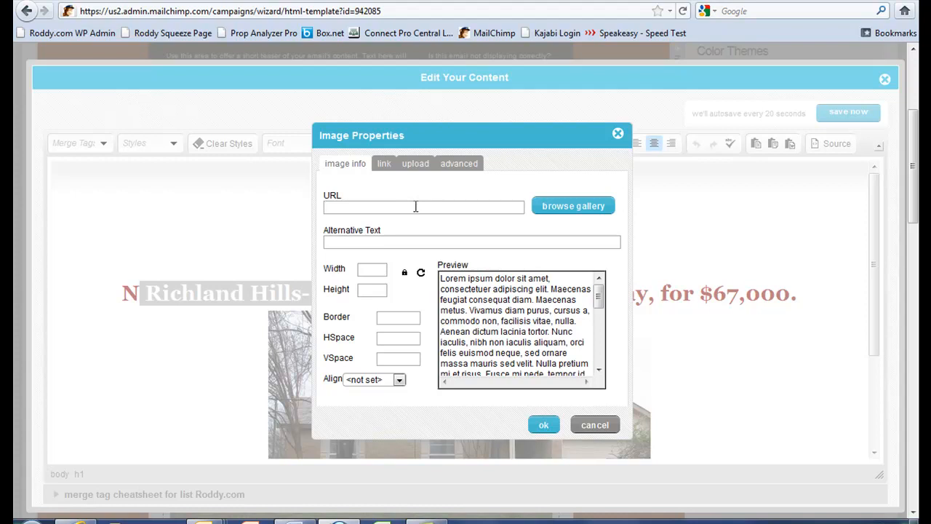
left_click(419, 166)
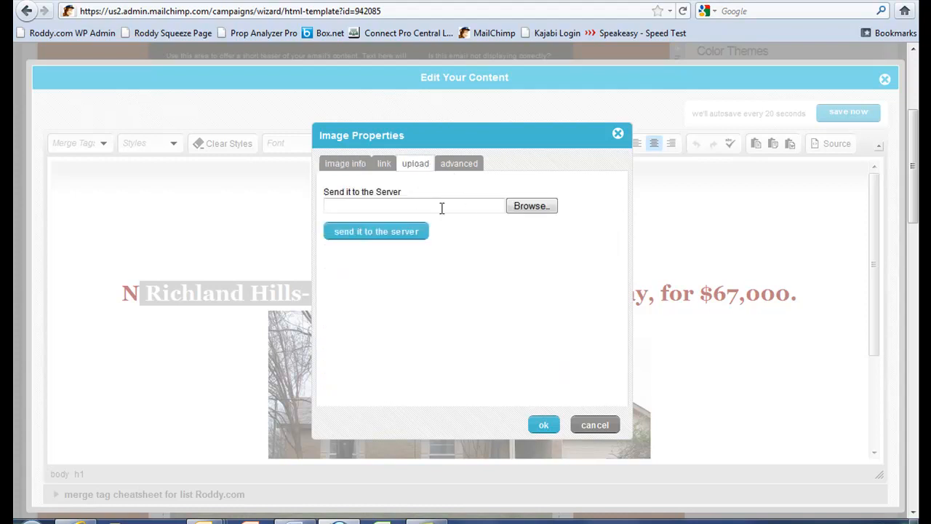
left_click(527, 209)
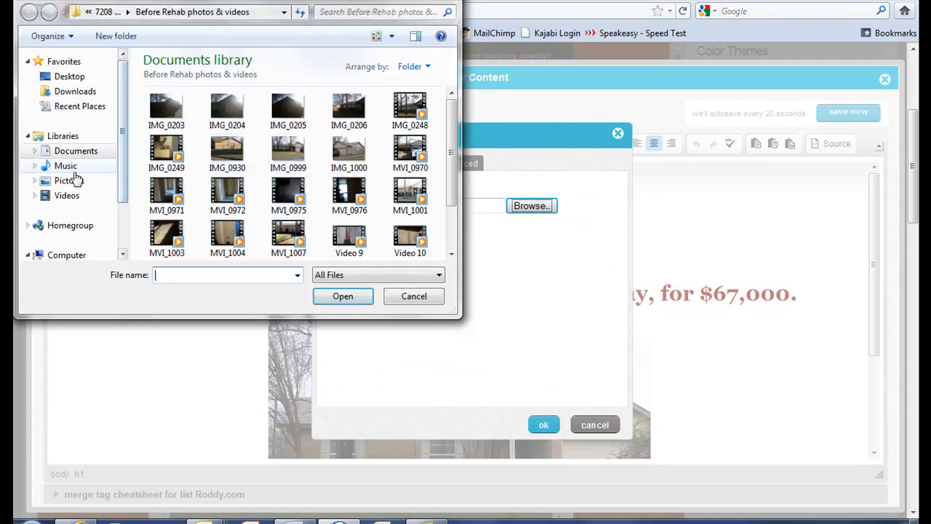
left_click(77, 183)
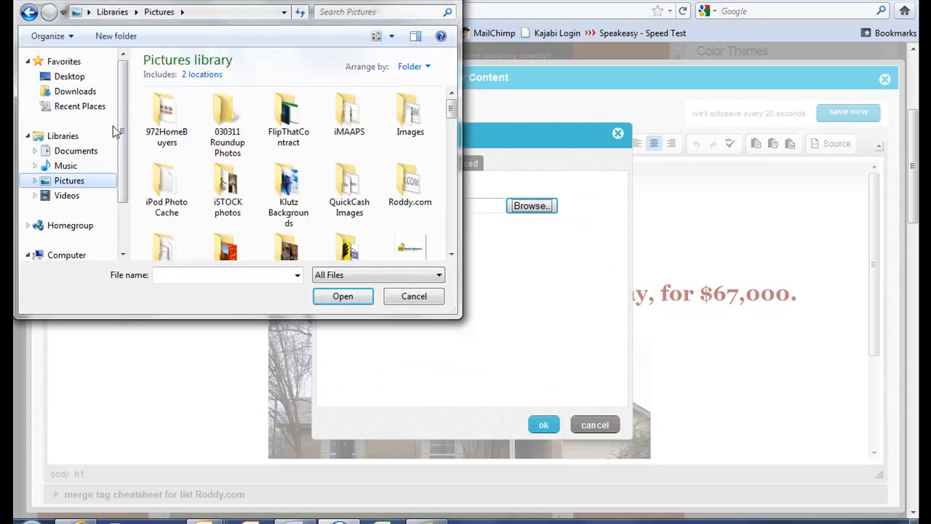
left_click(414, 297)
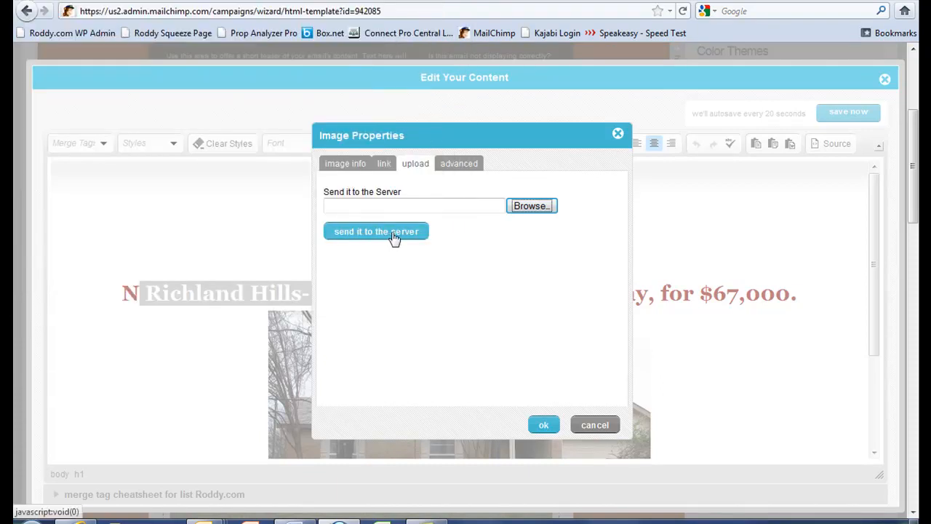
left_click(596, 427)
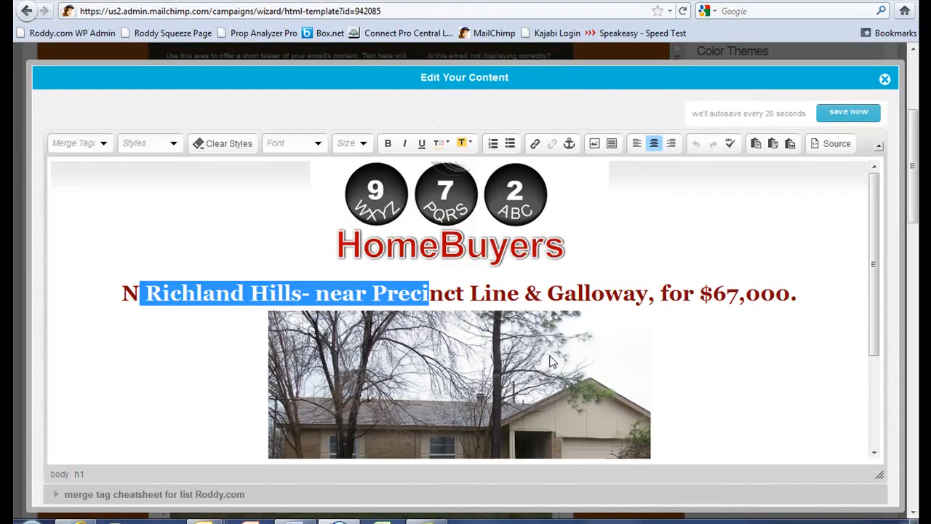
Select the house photo below the headline, check the block's contents, and save the content
scroll(675, 352, "down", 2)
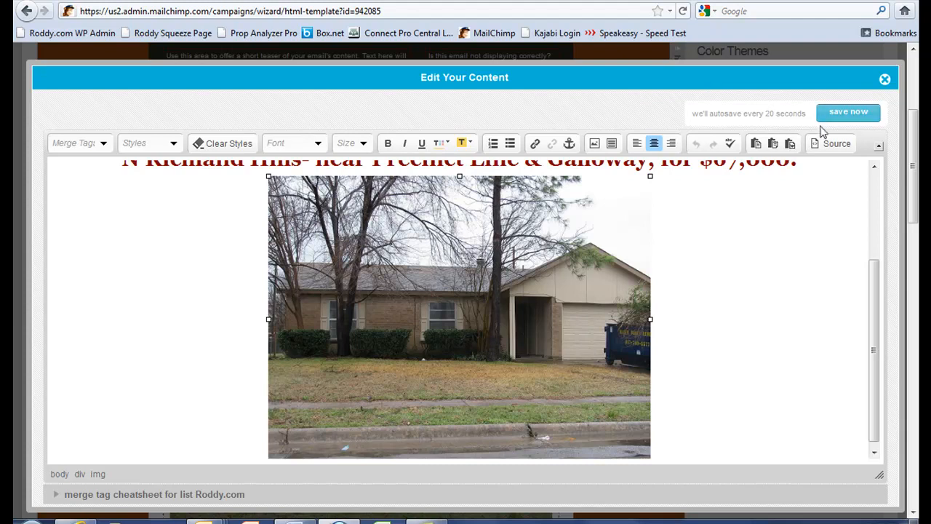
scroll(694, 288, "down", 1)
scroll(692, 279, "up", 3)
scroll(691, 279, "up", 1)
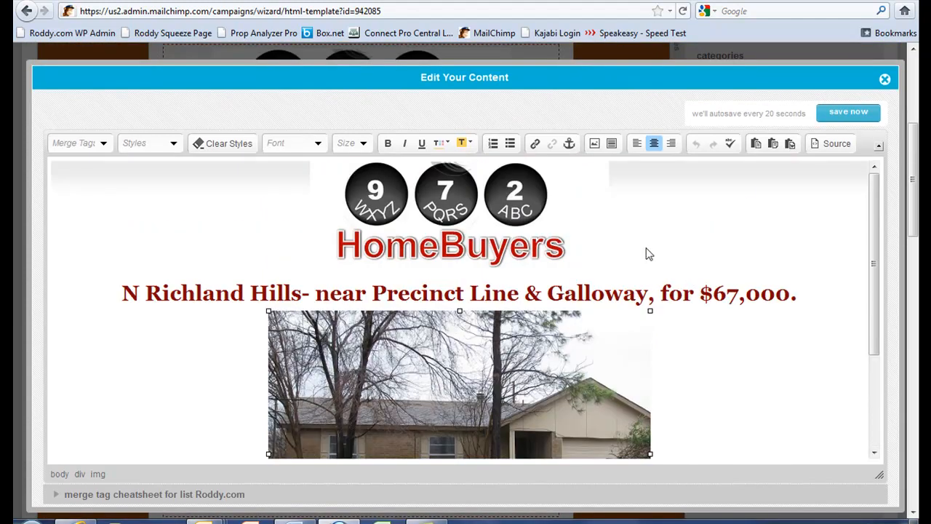
left_click(831, 116)
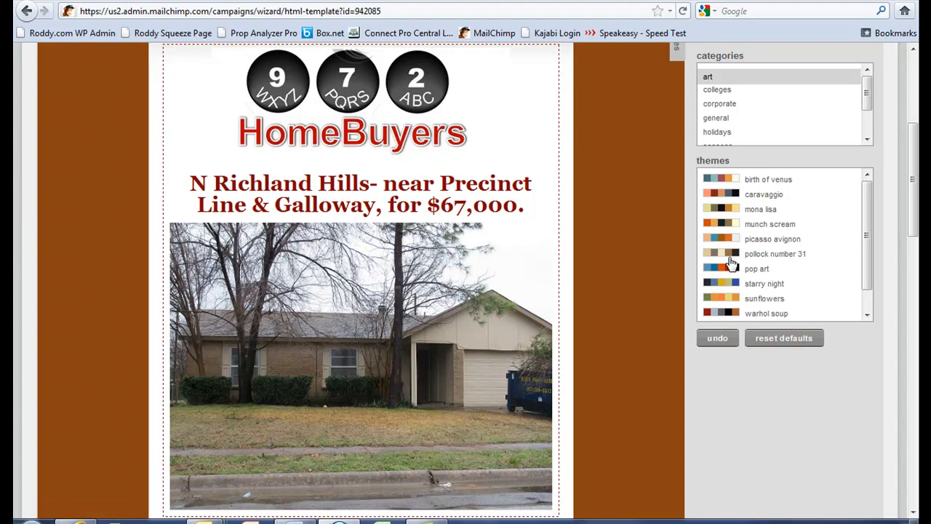
Review the whole email template once more, covering the headline, photo, price, property details, Interested section and contact line
scroll(645, 211, "down", 2)
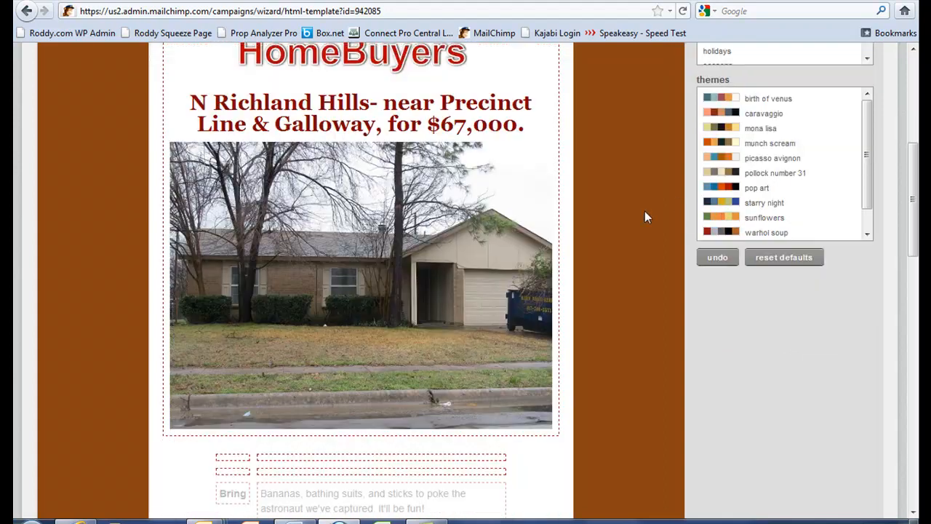
scroll(644, 215, "down", 3)
scroll(644, 218, "down", 5)
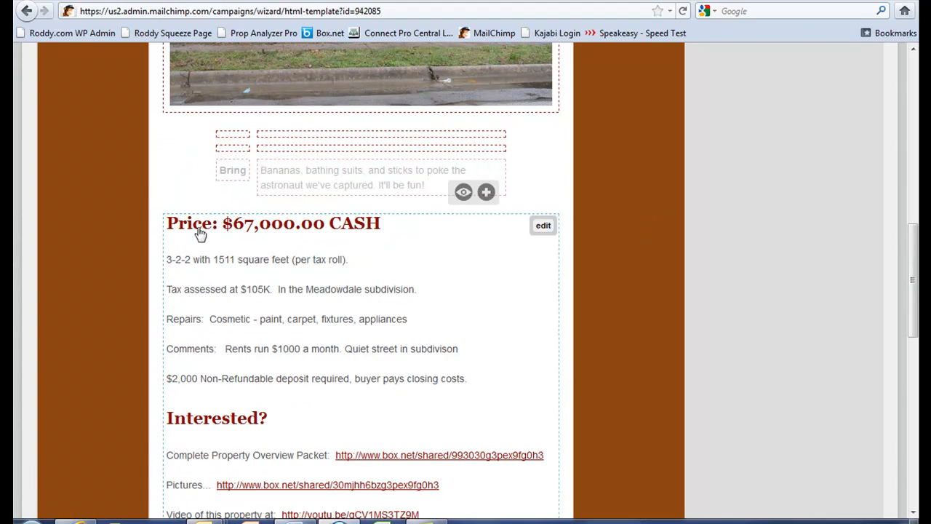
scroll(592, 278, "up", 2)
scroll(592, 281, "up", 10)
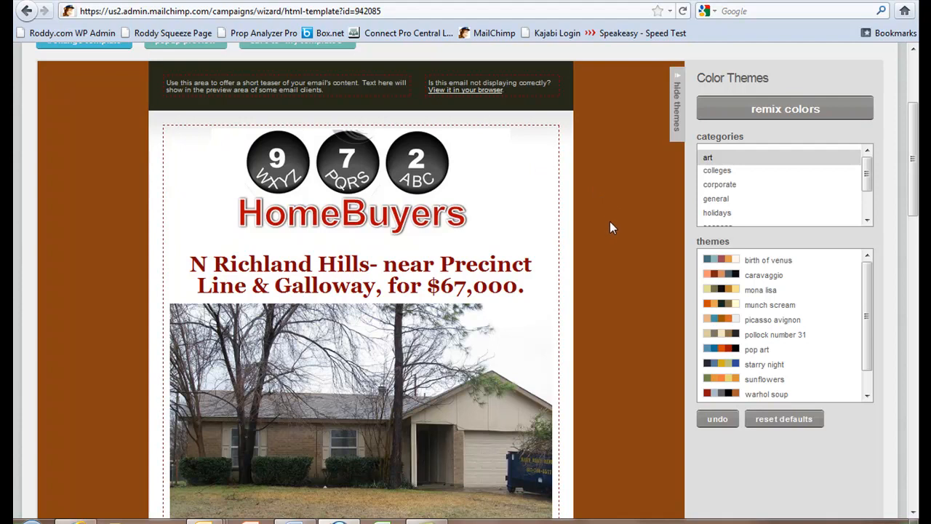
scroll(594, 221, "down", 3)
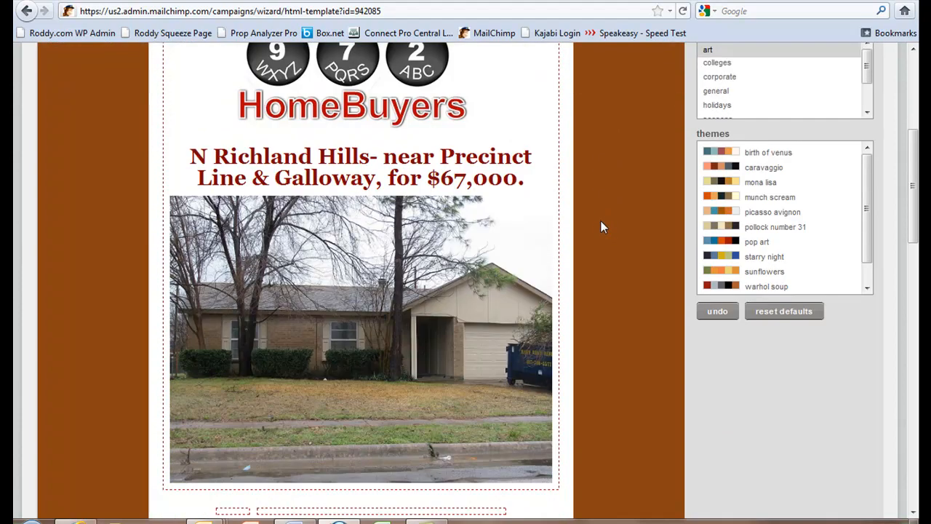
scroll(604, 193, "down", 2)
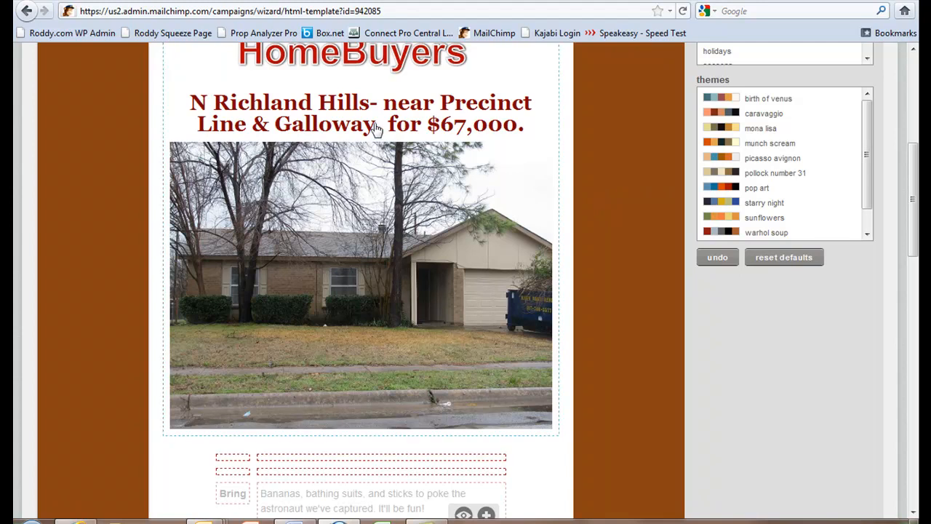
scroll(639, 219, "down", 8)
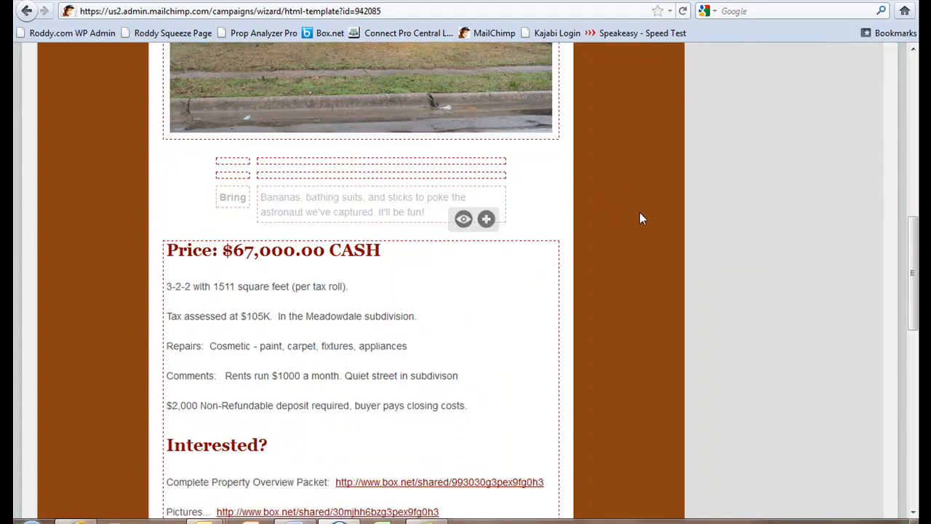
scroll(589, 356, "down", 4)
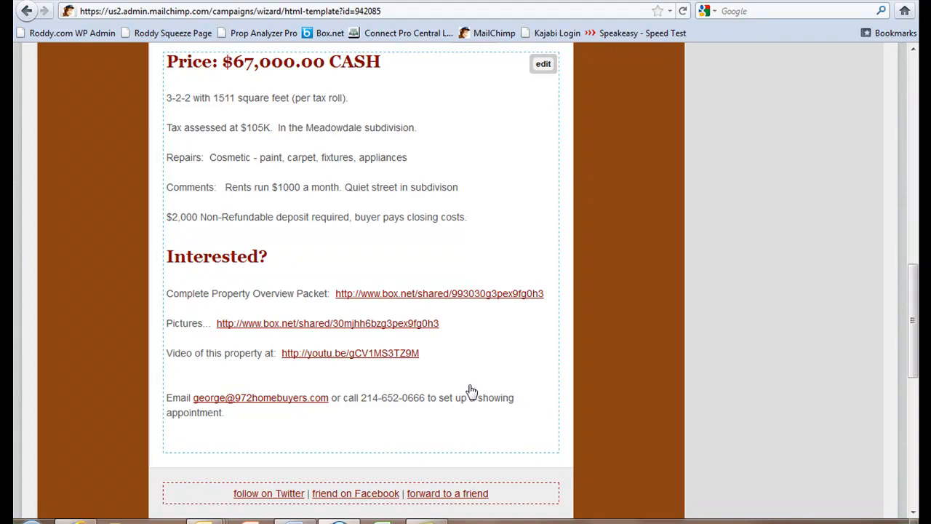
scroll(472, 391, "up", 10)
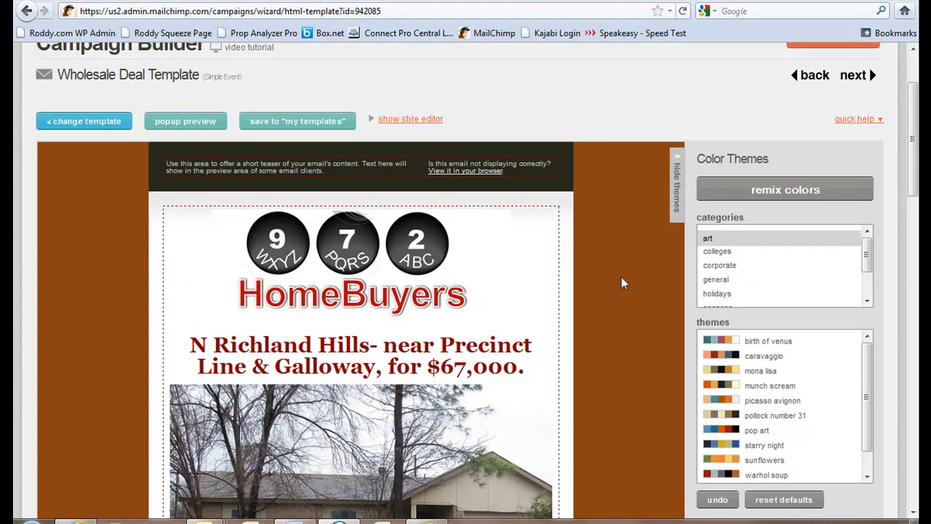
scroll(622, 283, "up", 3)
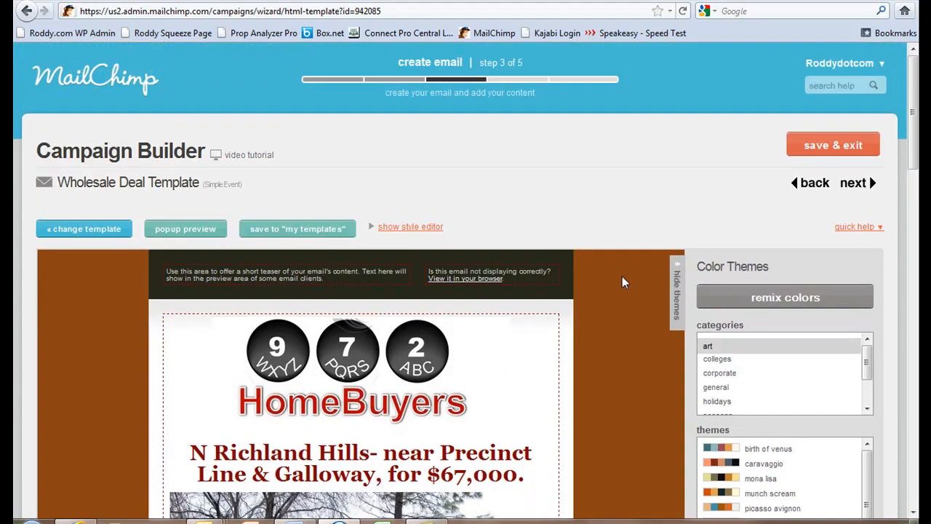
Save and exit the Wholesale Deal Template, and create a regular campaign addressed to the Roddy.com list
left_click(829, 146)
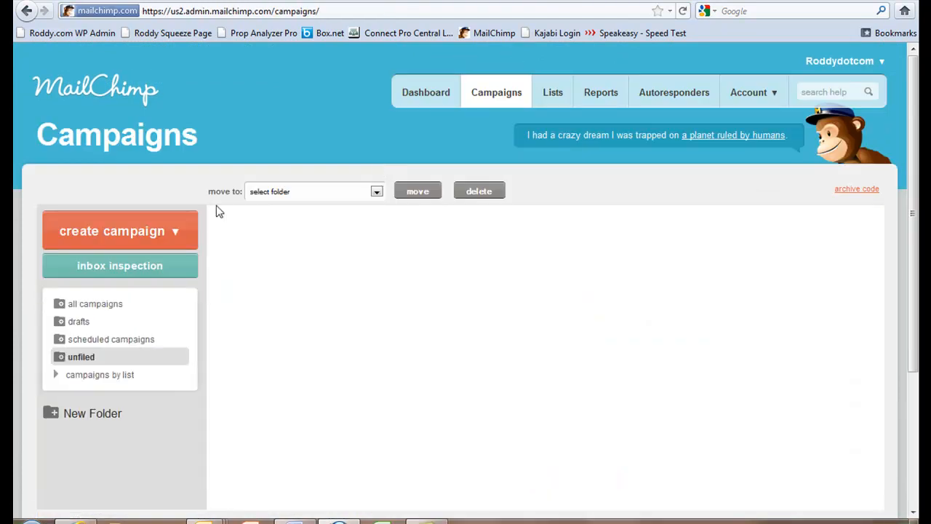
left_click(117, 230)
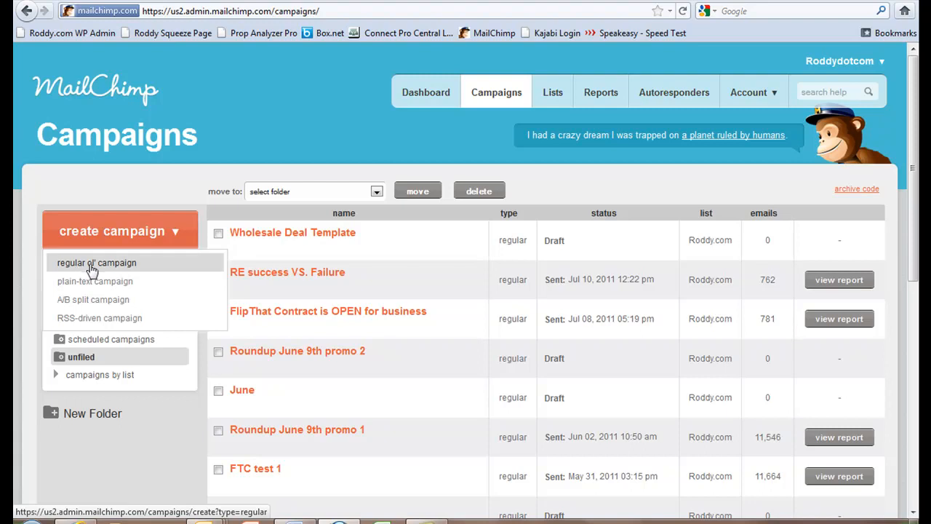
left_click(92, 270)
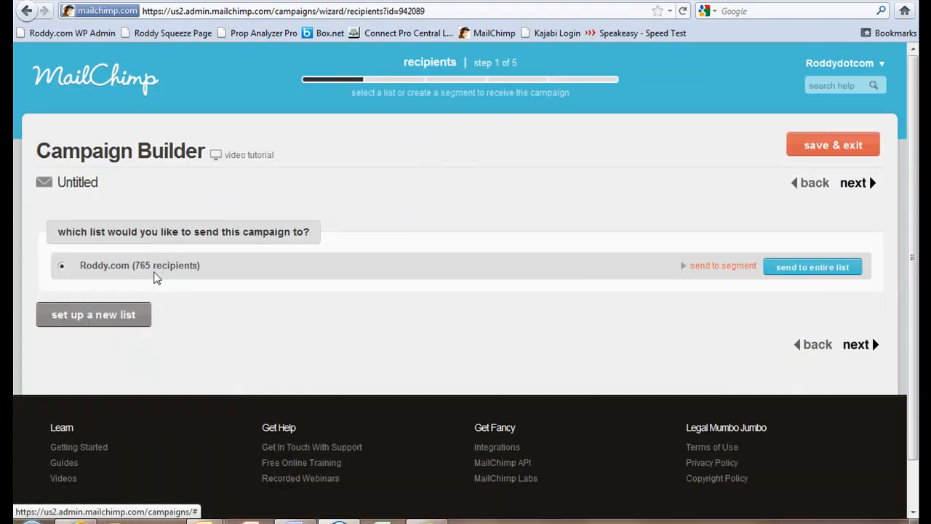
left_click(857, 187)
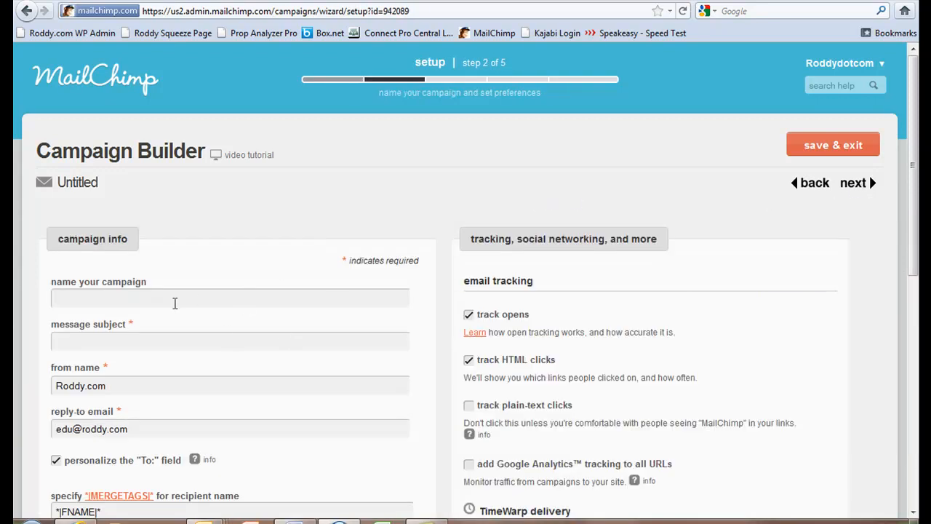
Name the new campaign "Wholesale Deal Template #2"
left_click(175, 298)
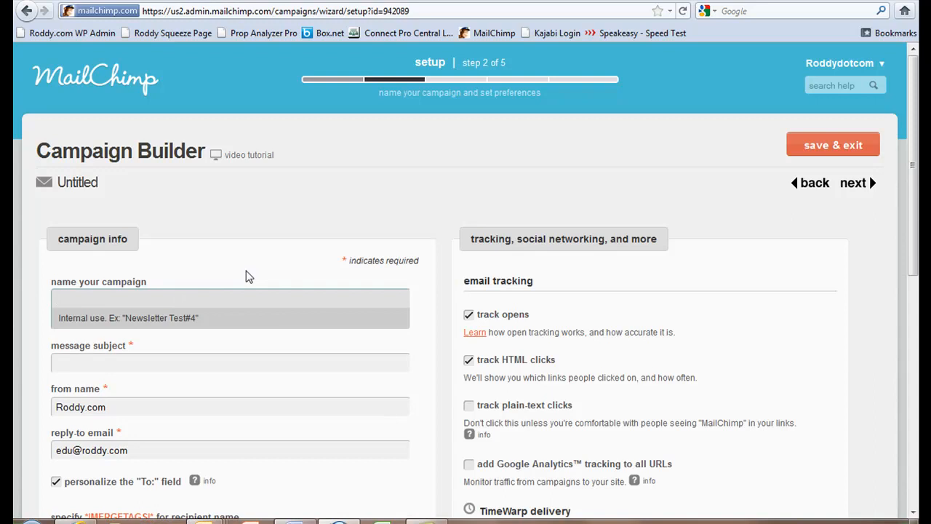
type("Who")
key("Down")
key("Return")
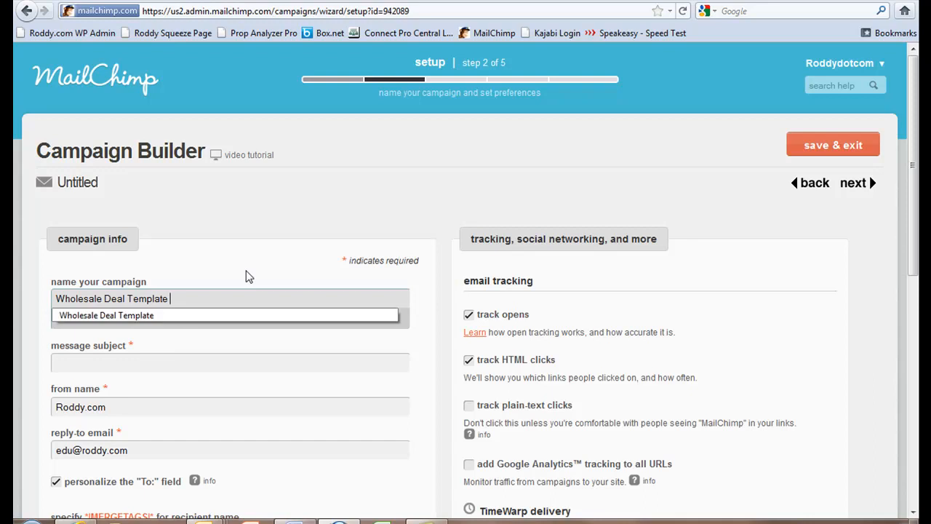
type("#2")
Set the campaign's message subject to "Wholesale Deal at:" and check the sender and tracking settings
left_click(106, 362)
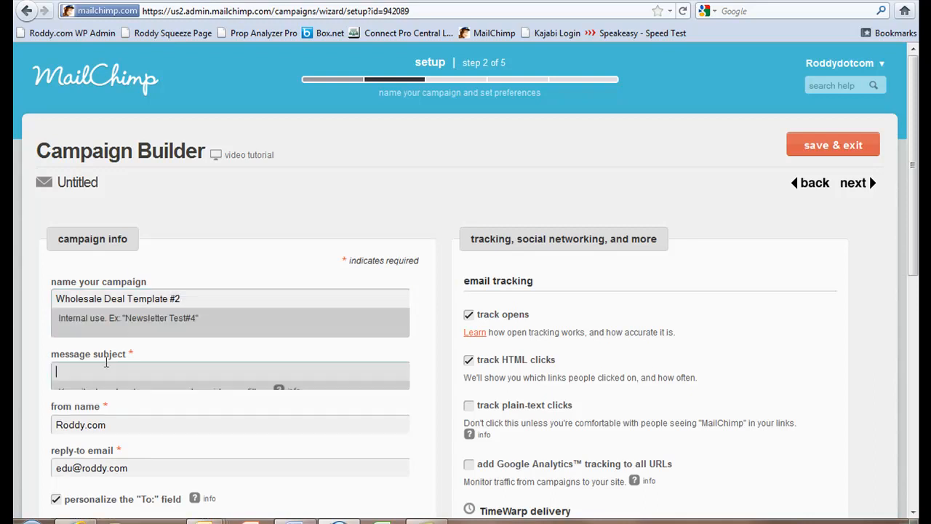
type("Wh")
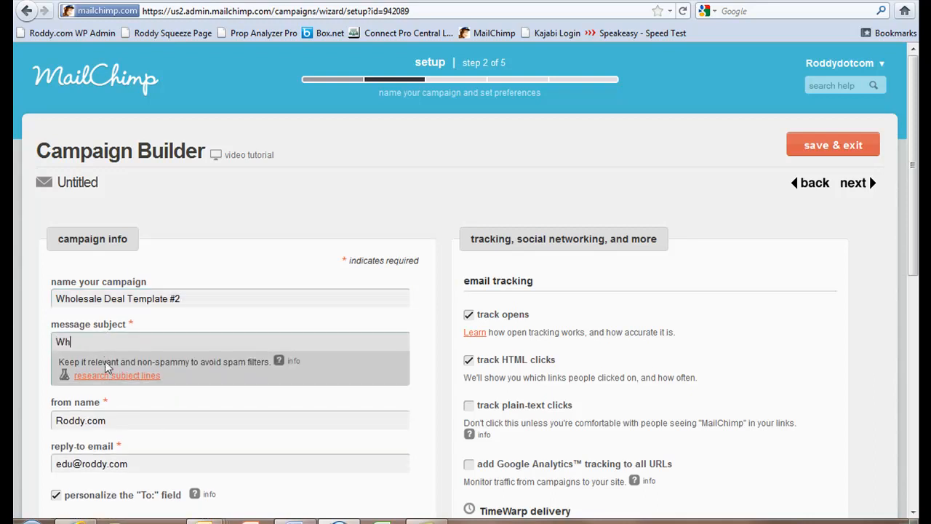
type("ole")
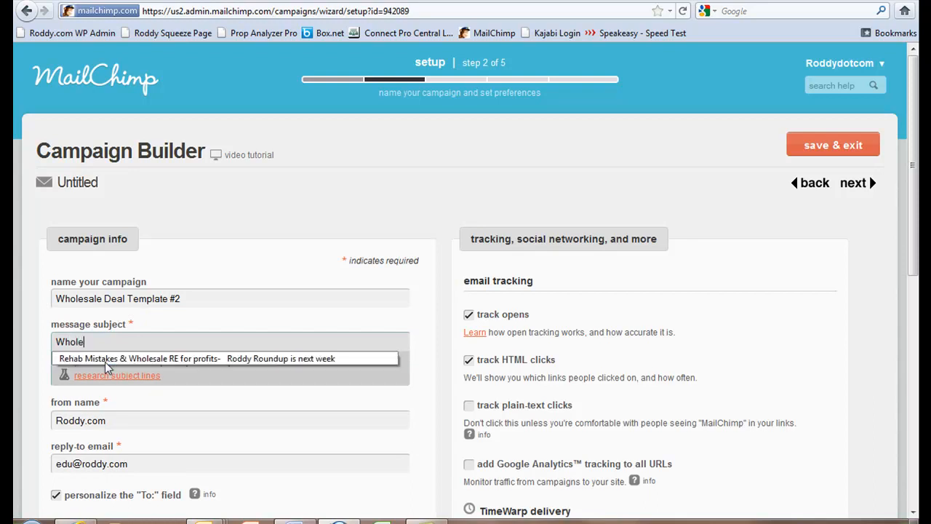
type("sale Deal at:")
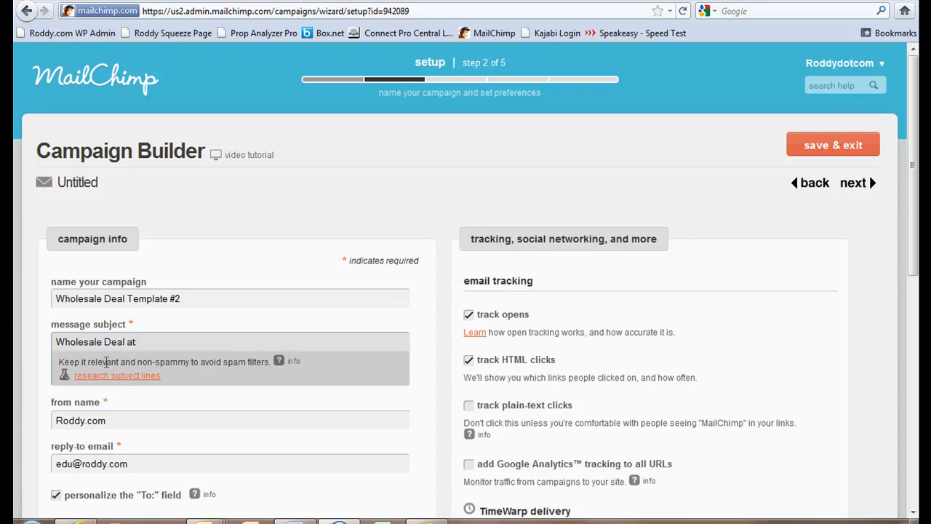
scroll(450, 326, "down", 3)
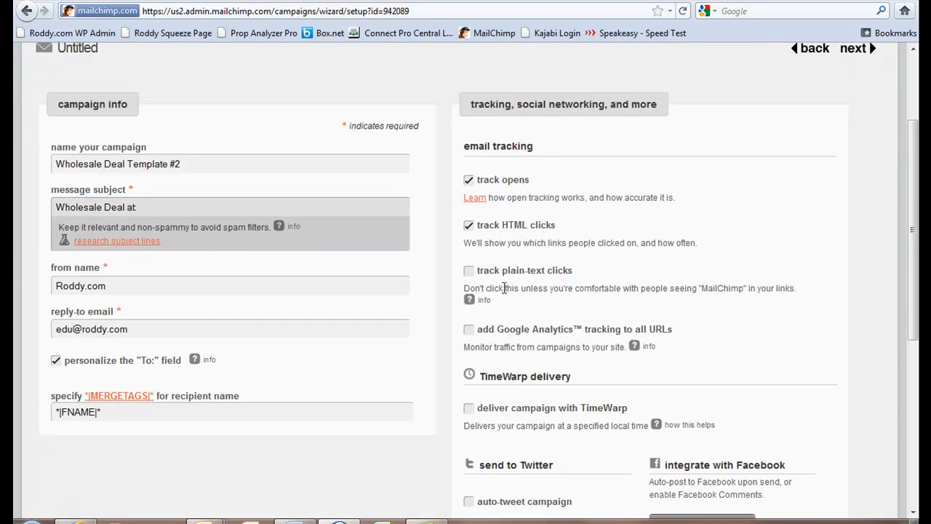
Enable plain-text click tracking and Google Analytics tracking for all URLs, and continue to the email template selection
left_click(469, 271)
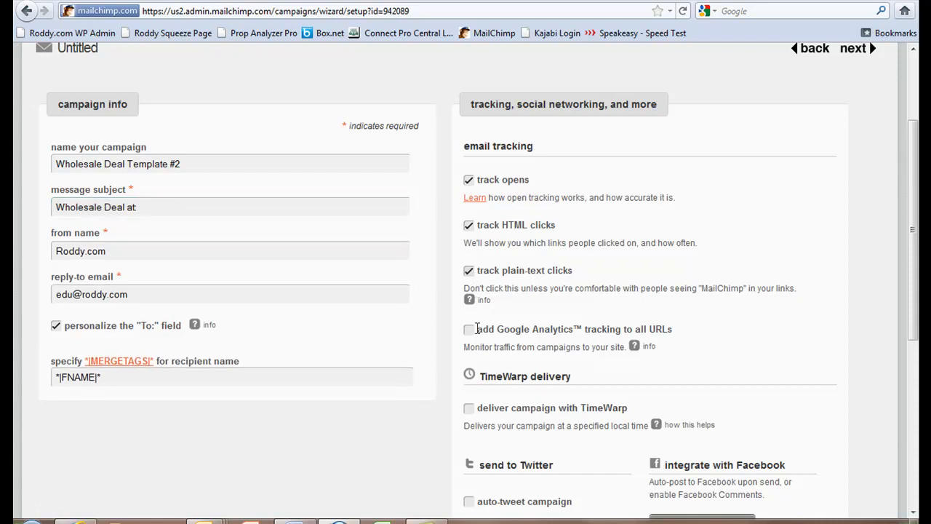
left_click(476, 329)
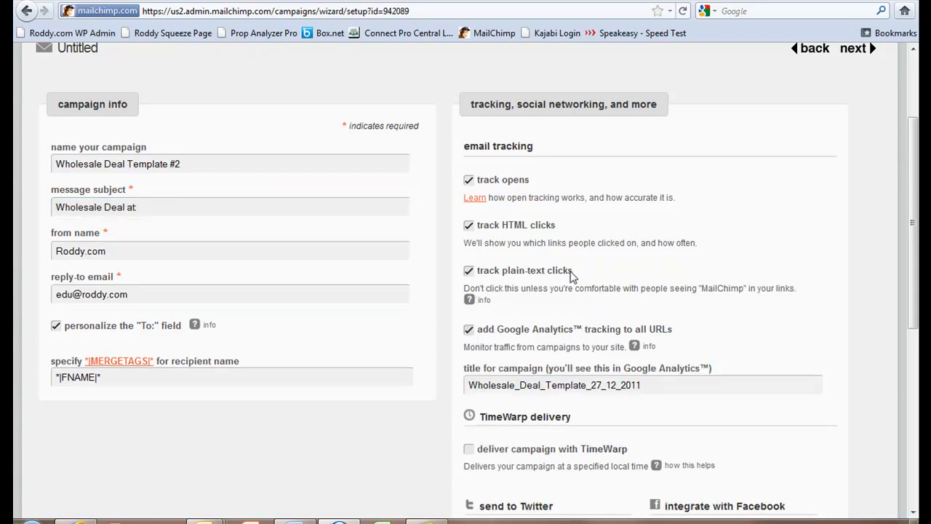
scroll(571, 276, "down", 5)
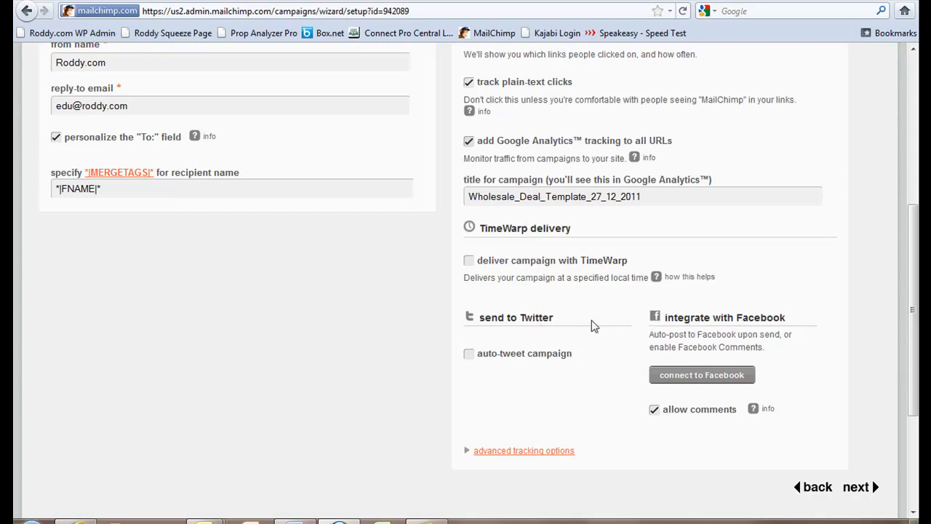
scroll(593, 327, "down", 1)
left_click(857, 433)
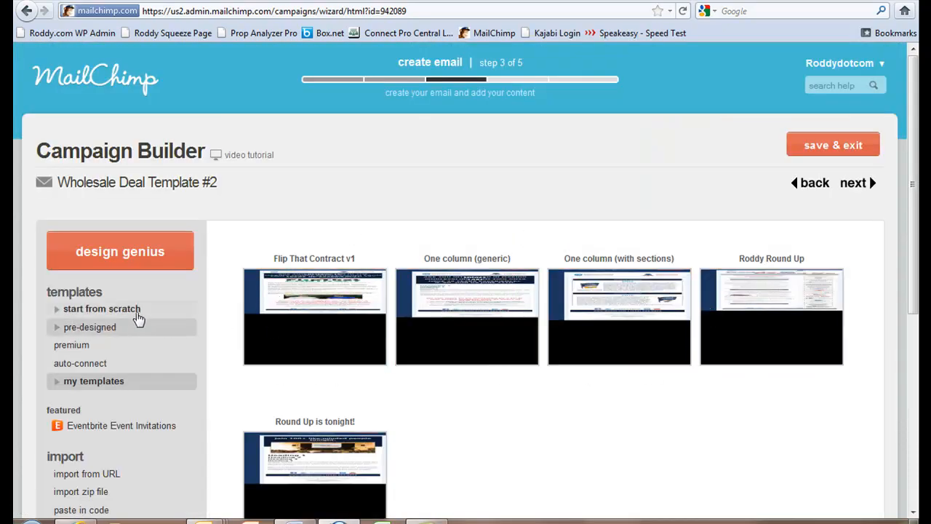
Browse the premium and pre-designed email templates, and narrow the pre-designed ones to the Events category
left_click(65, 345)
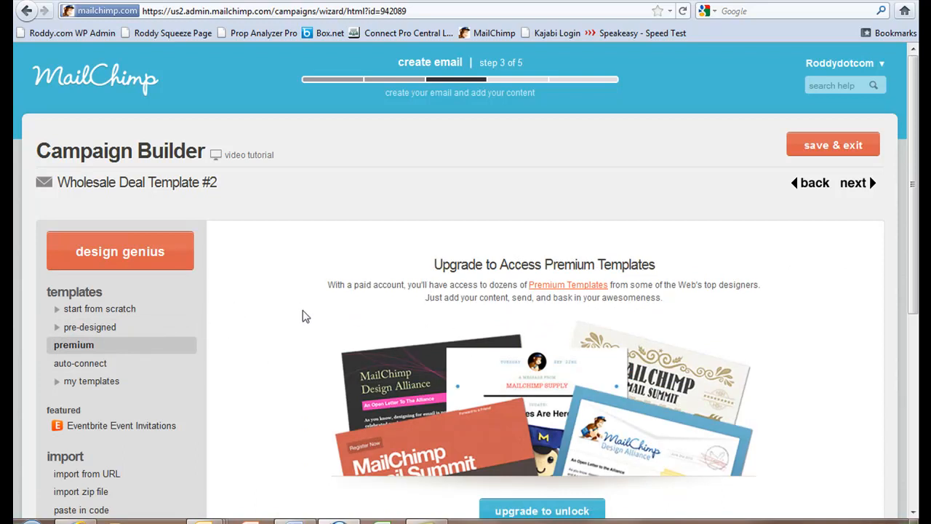
left_click(91, 328)
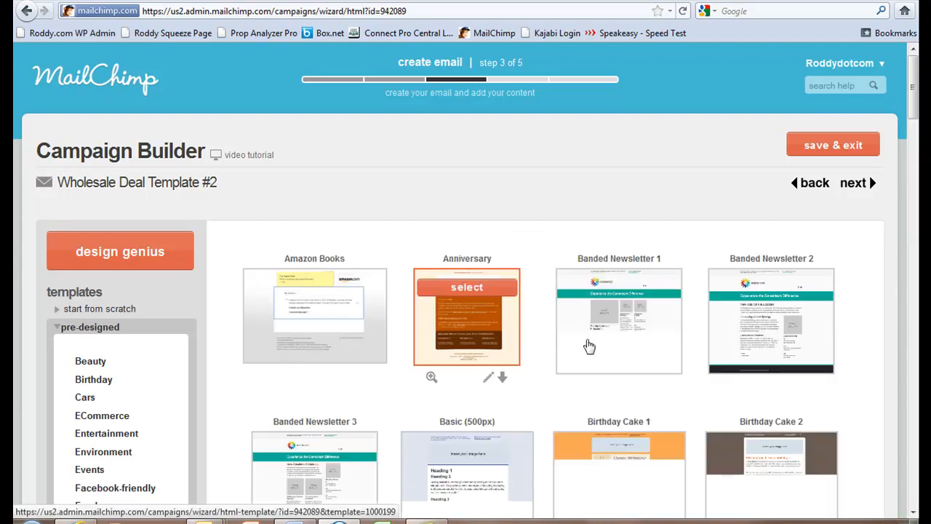
scroll(702, 296, "down", 3)
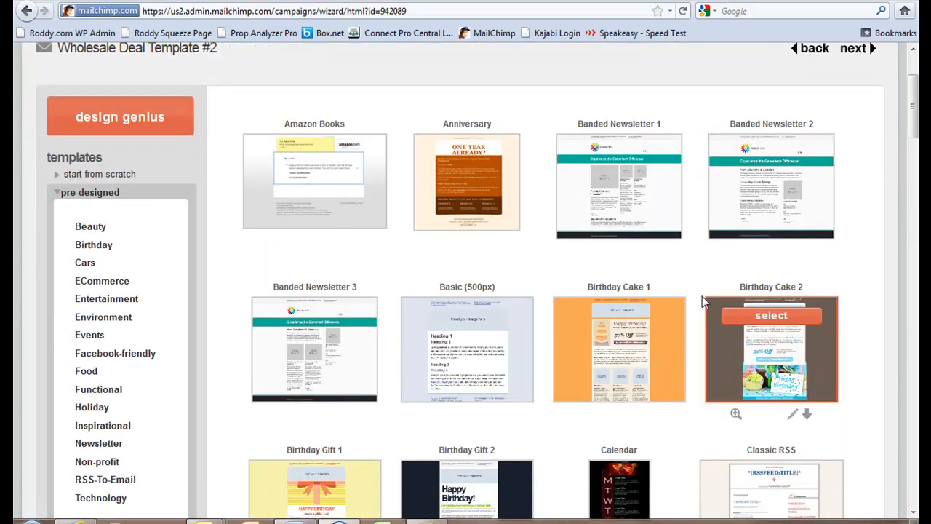
scroll(702, 296, "down", 2)
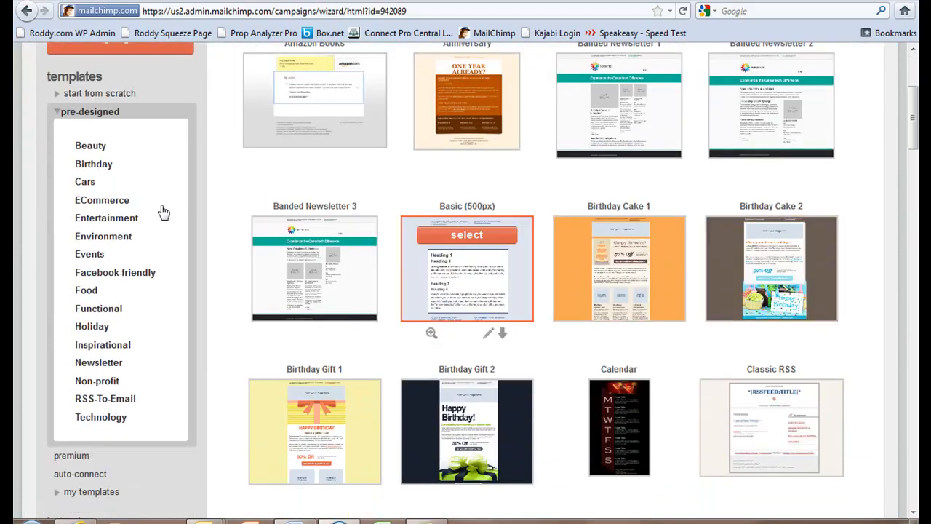
left_click(85, 259)
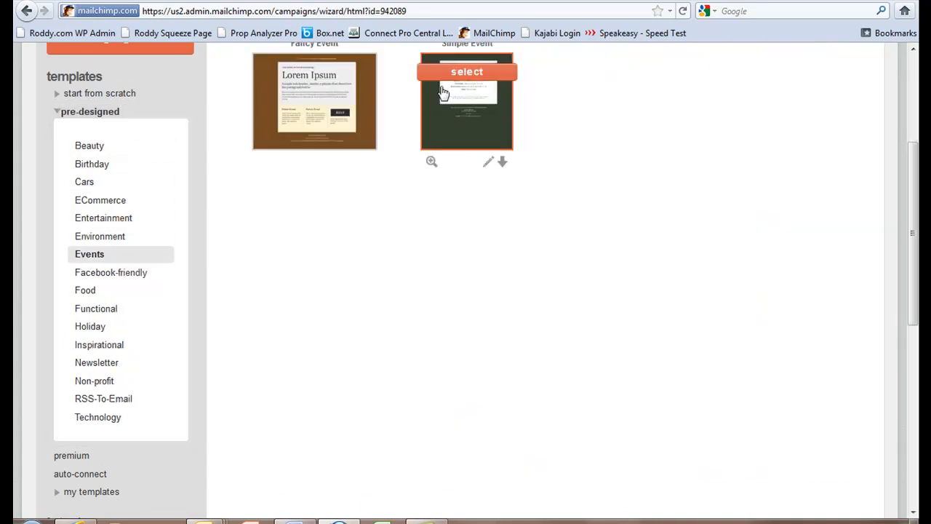
Preview the Simple Event template from its headline to its lower headings, and select it for the campaign
left_click(432, 161)
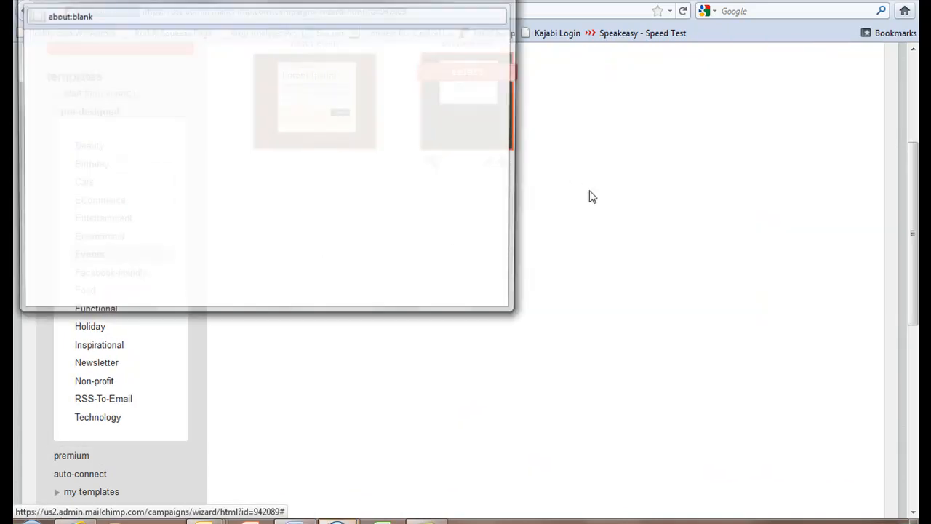
left_click_drag(507, 76, 502, 105)
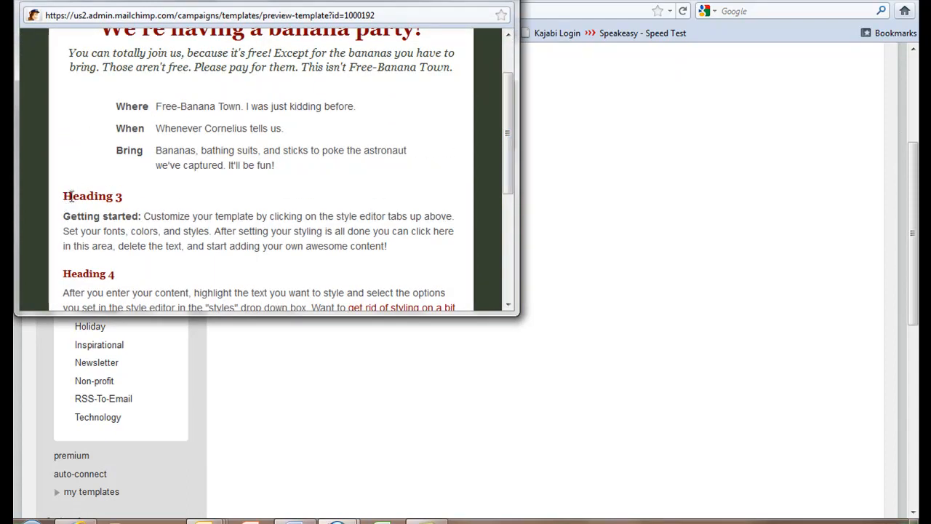
left_click_drag(67, 194, 126, 204)
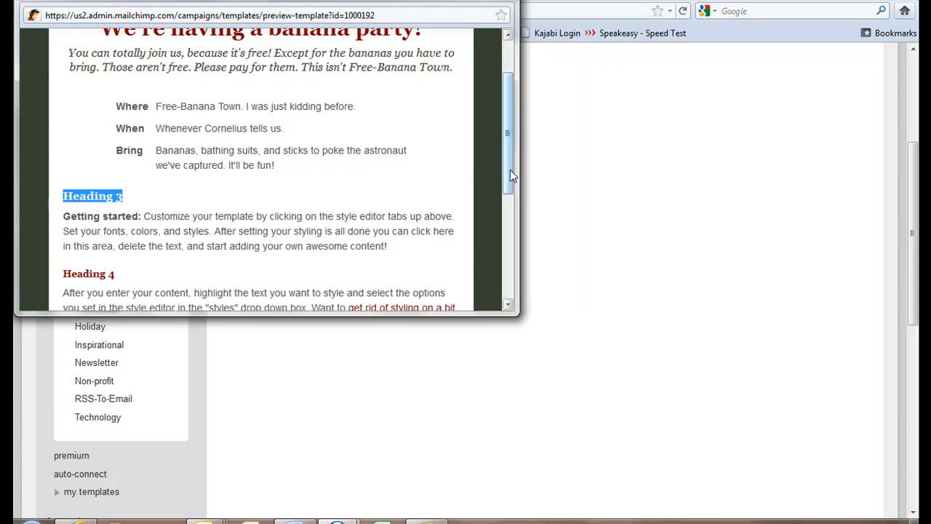
left_click_drag(510, 170, 507, 135)
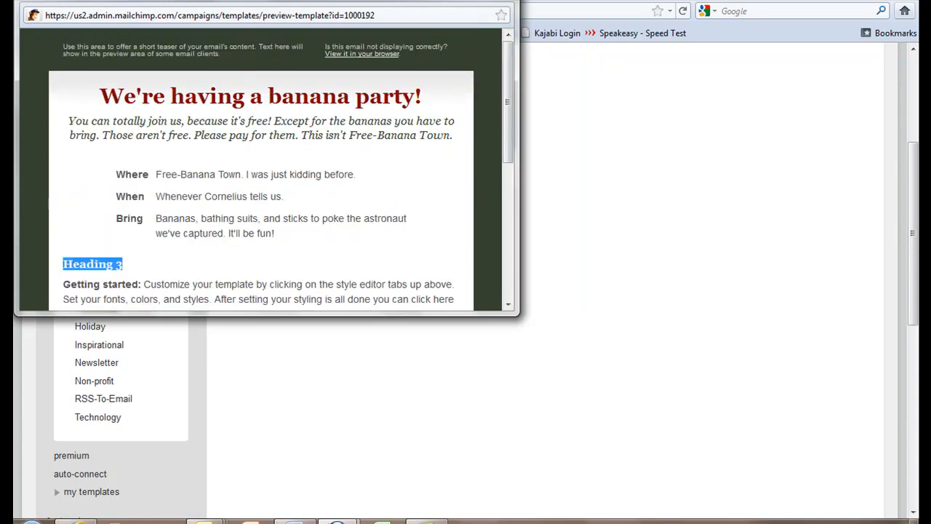
left_click(501, 1)
mouse_move(433, 149)
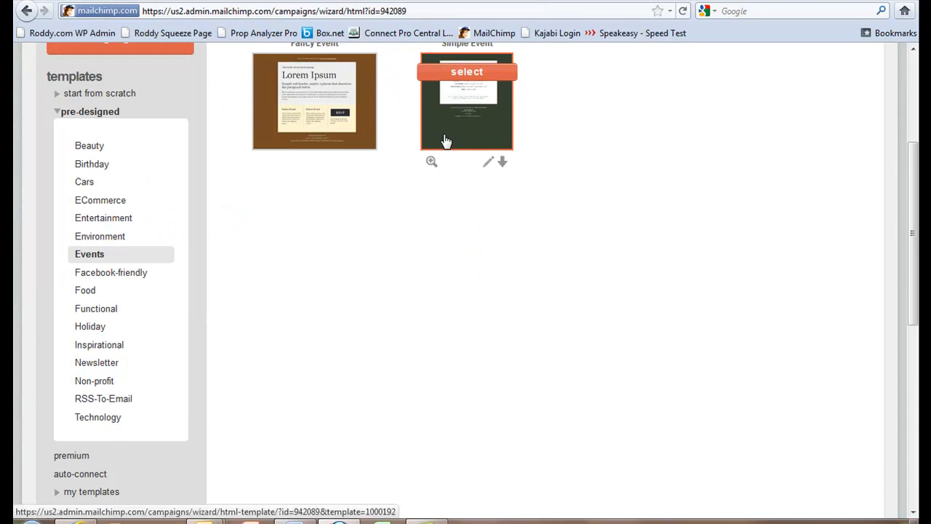
left_click(449, 139)
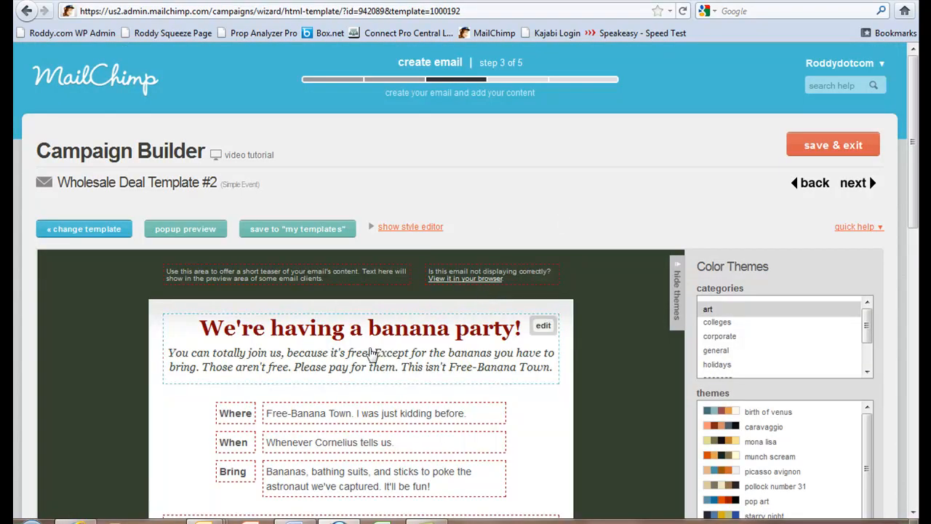
Open the email's headline block for editing and insert two blank lines above "We're having a banana party!"
left_click(412, 353)
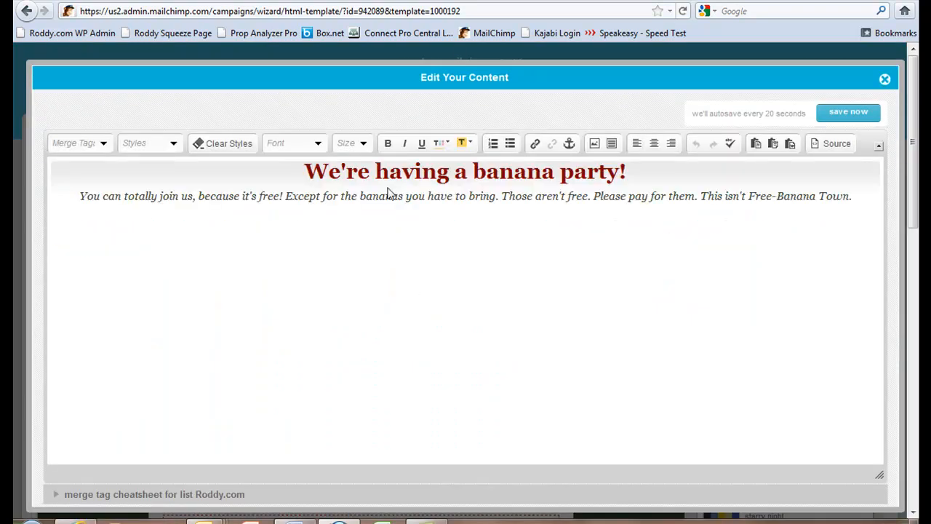
left_click(308, 171)
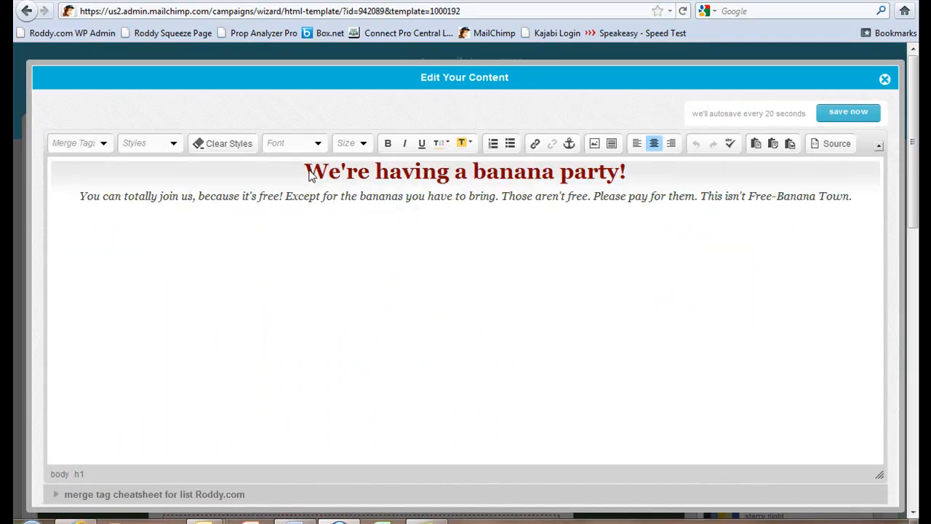
key("Return")
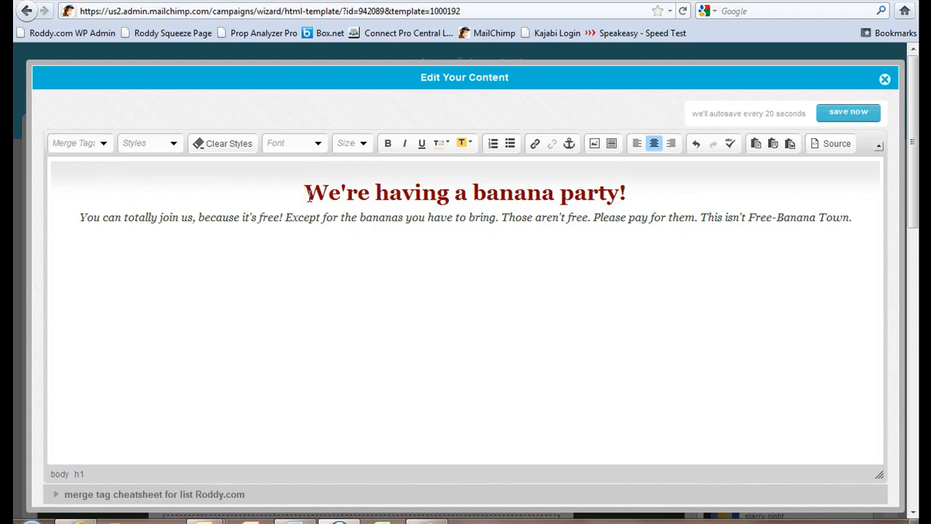
key("Return")
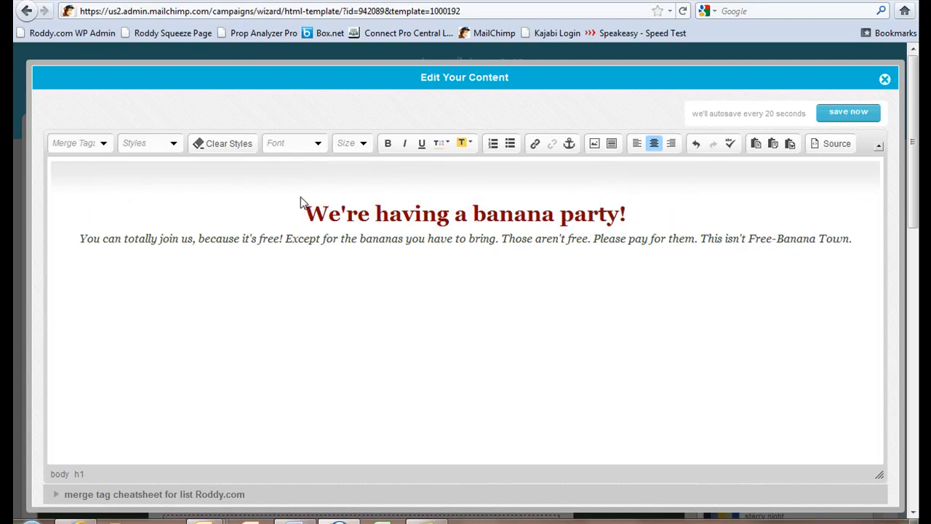
Try inserting the gallery image 972homebuyerspromo.jpg before the headline with a width of 300, and remove it again
left_click(595, 144)
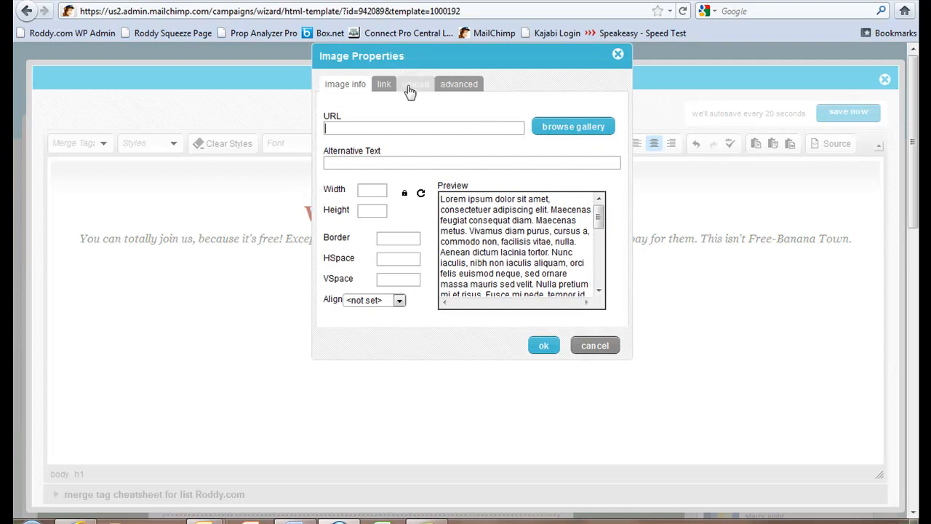
left_click(560, 129)
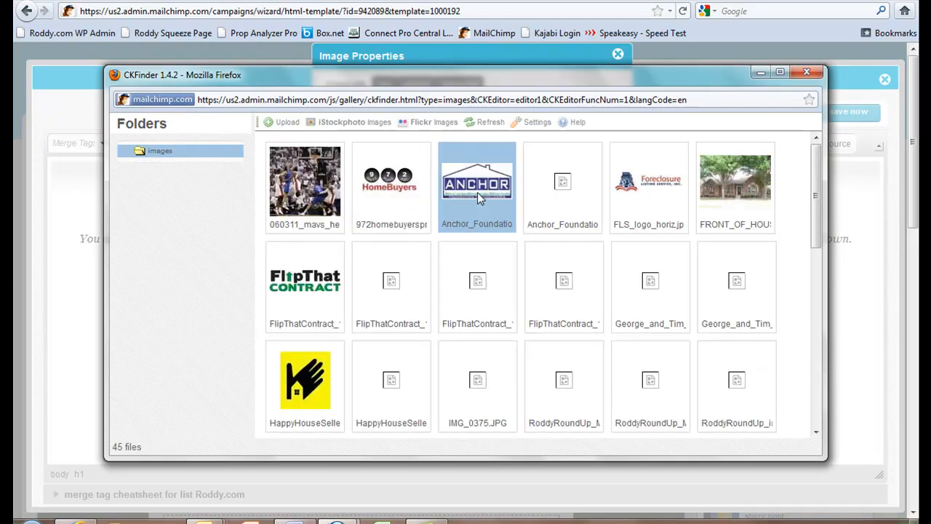
left_click(388, 180)
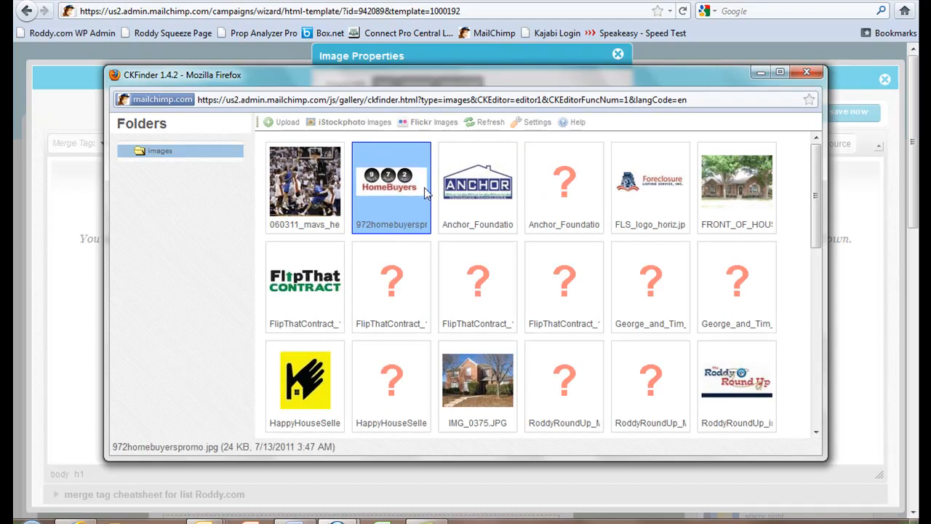
double_click(395, 201)
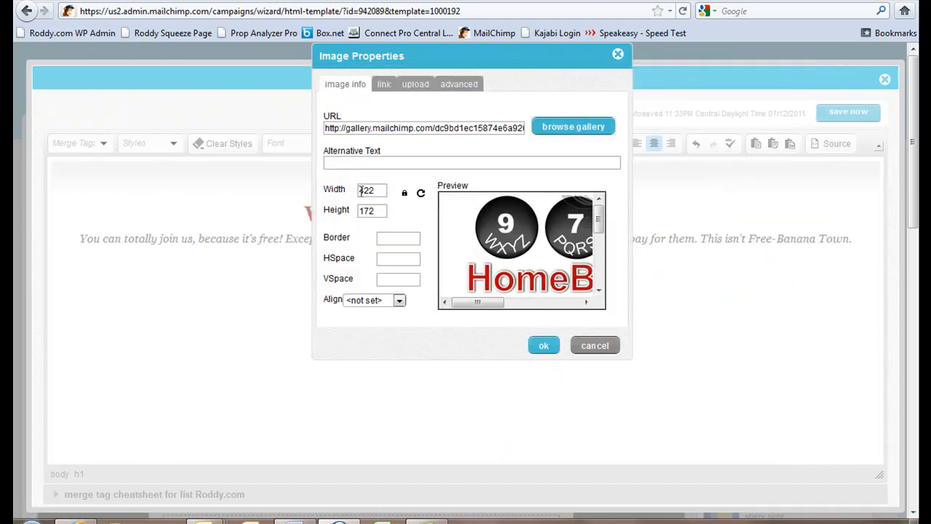
left_click_drag(380, 191, 359, 190)
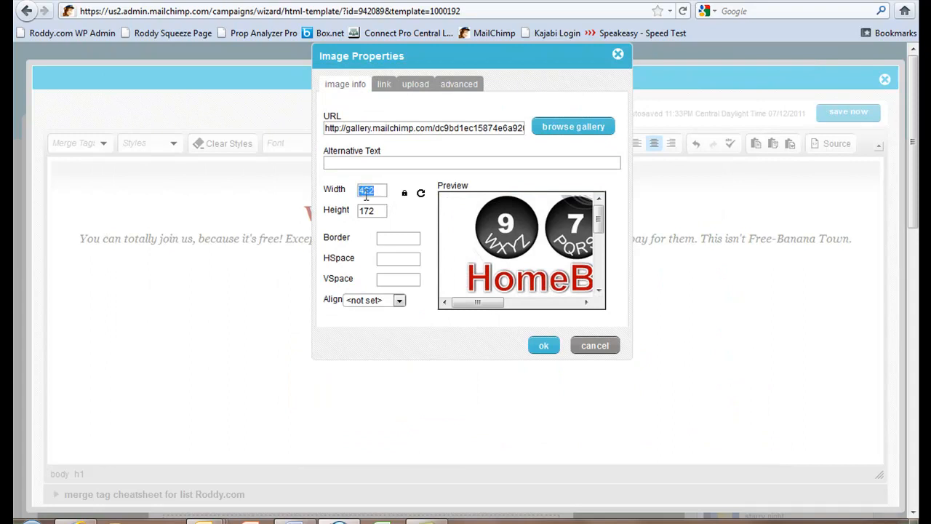
type("300")
left_click(542, 344)
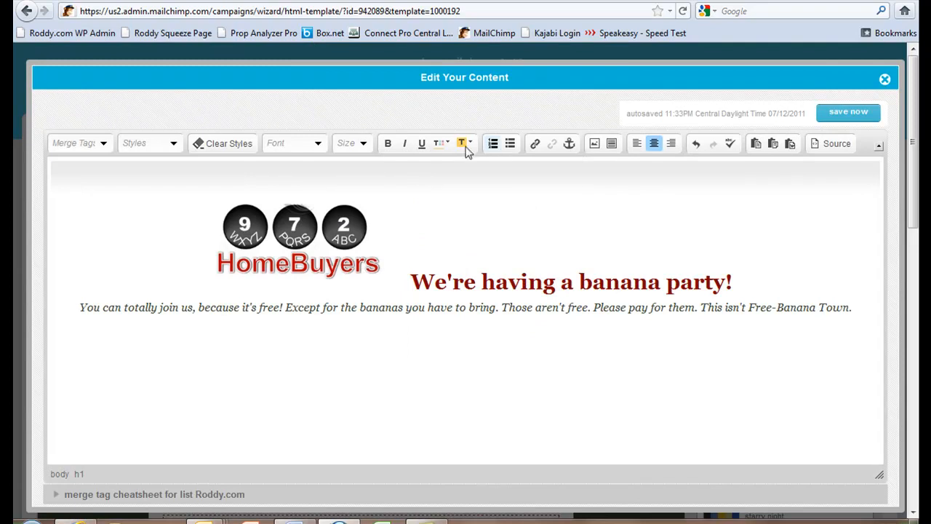
left_click(334, 224)
key("Delete")
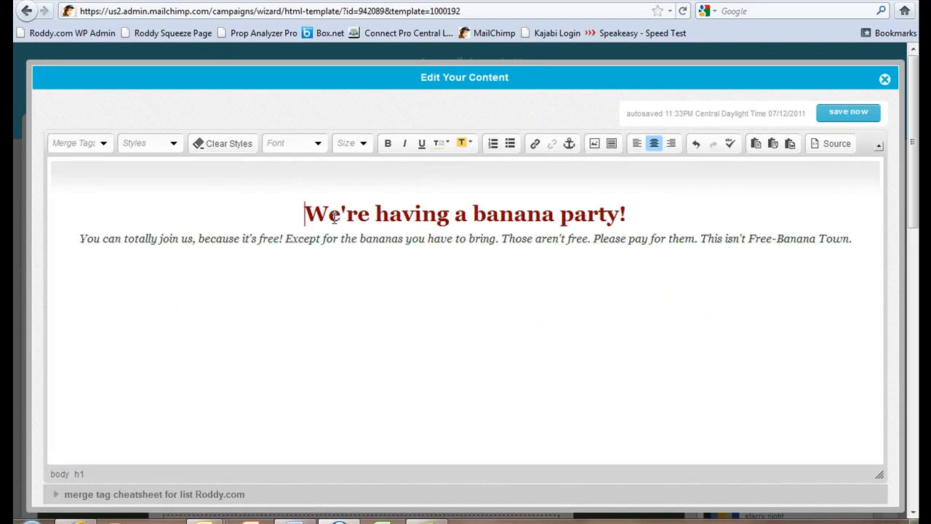
Try inserting the 972homebuyerspromo.jpg logo before the headline at its original size, and delete it
left_click(595, 144)
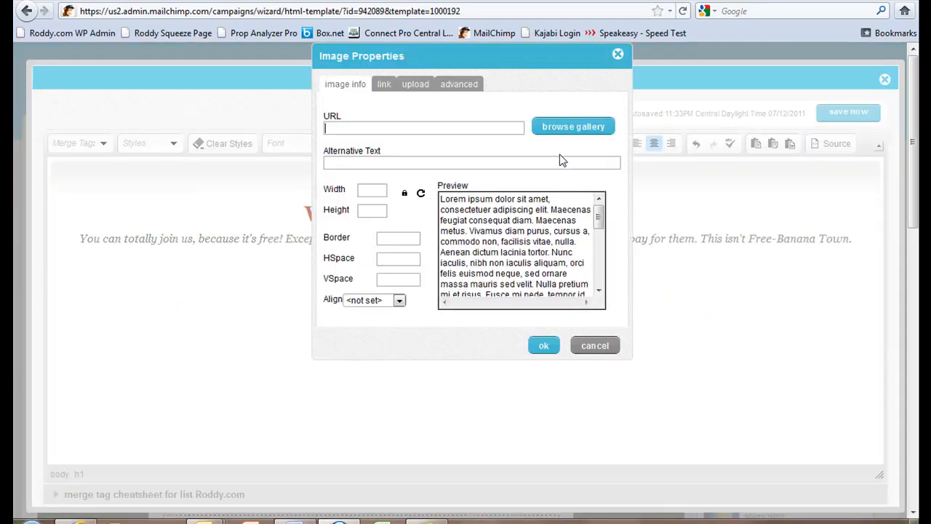
left_click(547, 130)
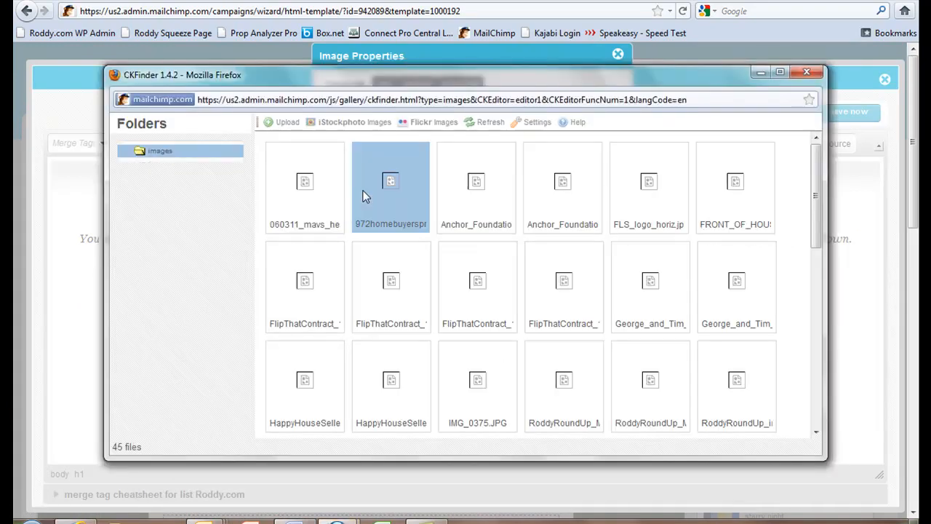
double_click(384, 187)
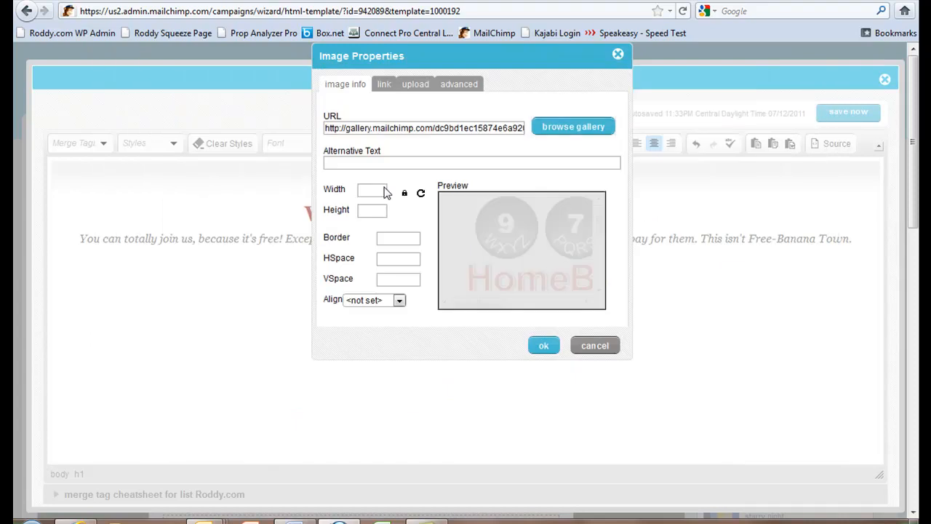
left_click(547, 346)
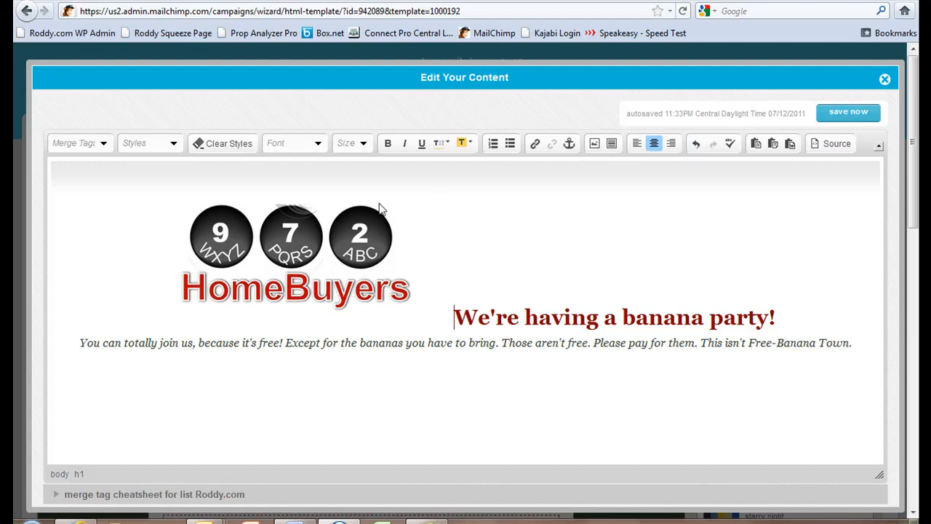
left_click(334, 229)
key("Delete")
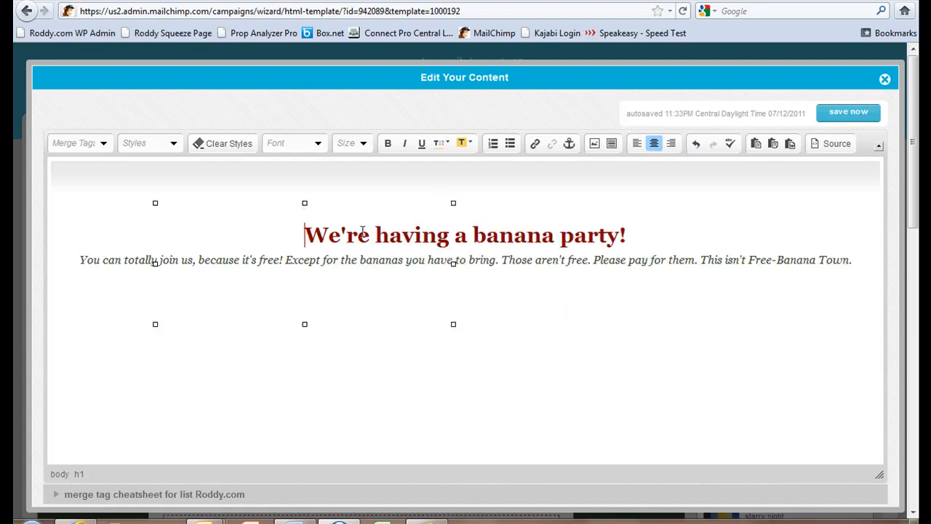
Add a blank line above the headline and insert the gallery logo 972homebuyerspromo.jpg there at its original size
key("Return")
left_click(393, 232)
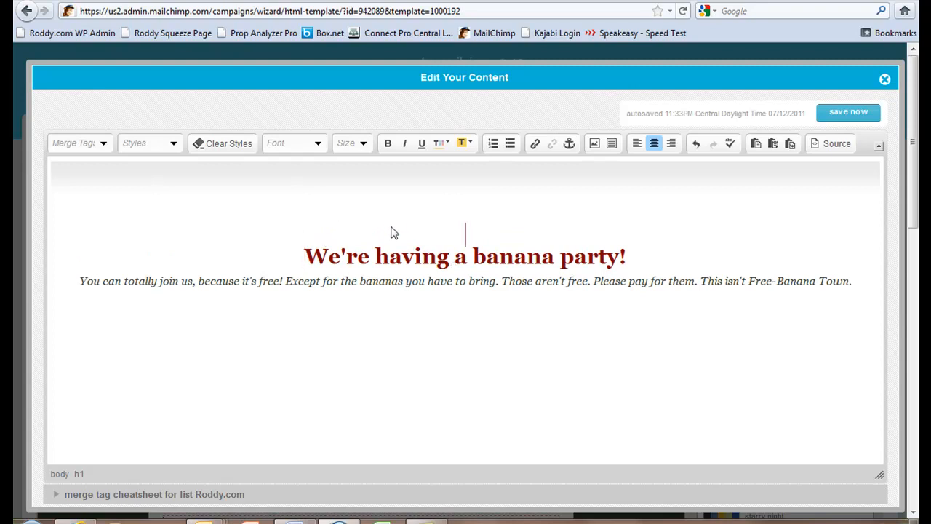
left_click(595, 143)
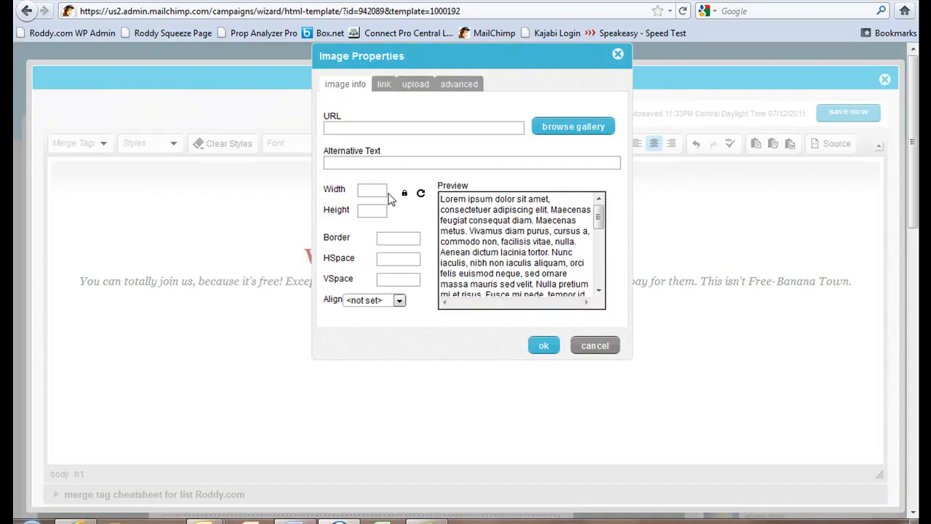
left_click(558, 131)
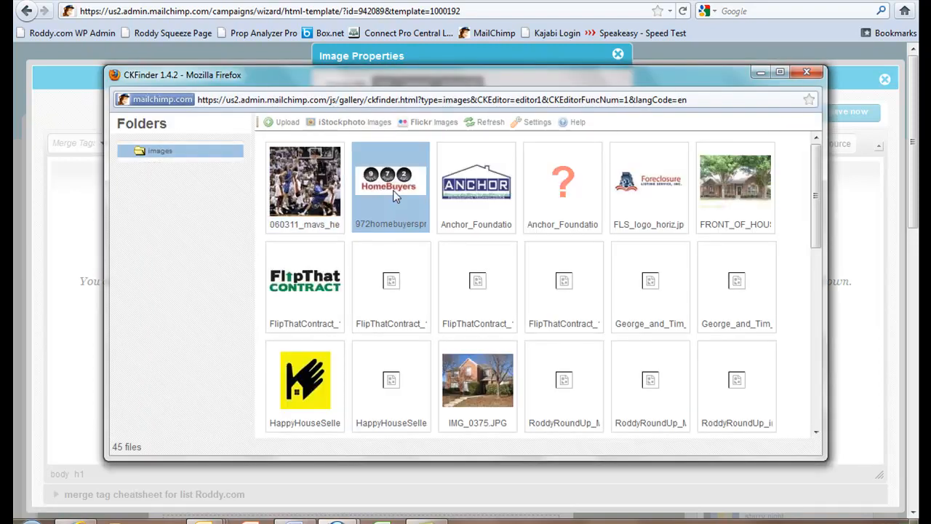
left_click(393, 189)
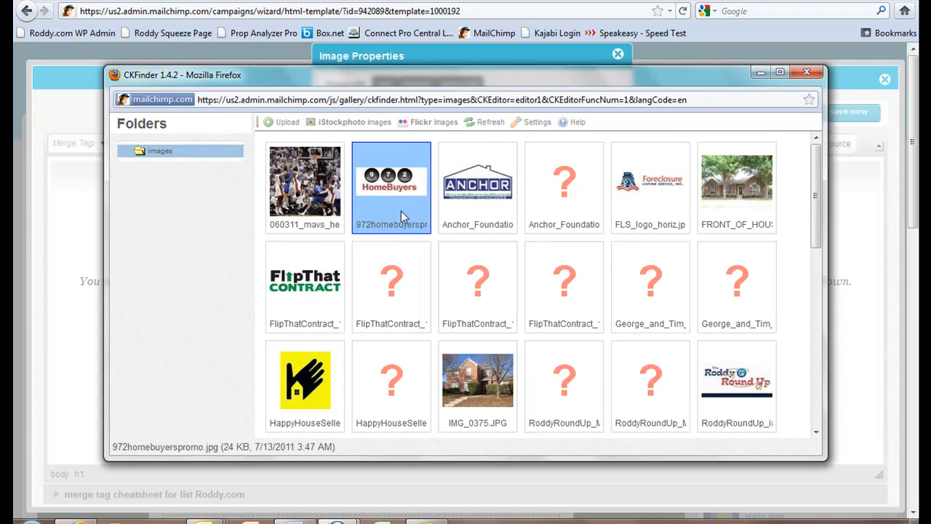
double_click(401, 211)
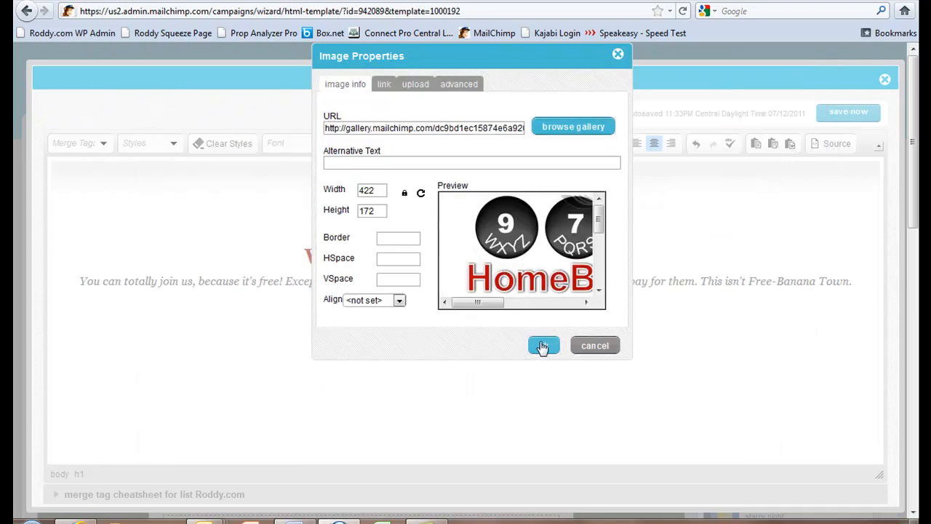
left_click(540, 346)
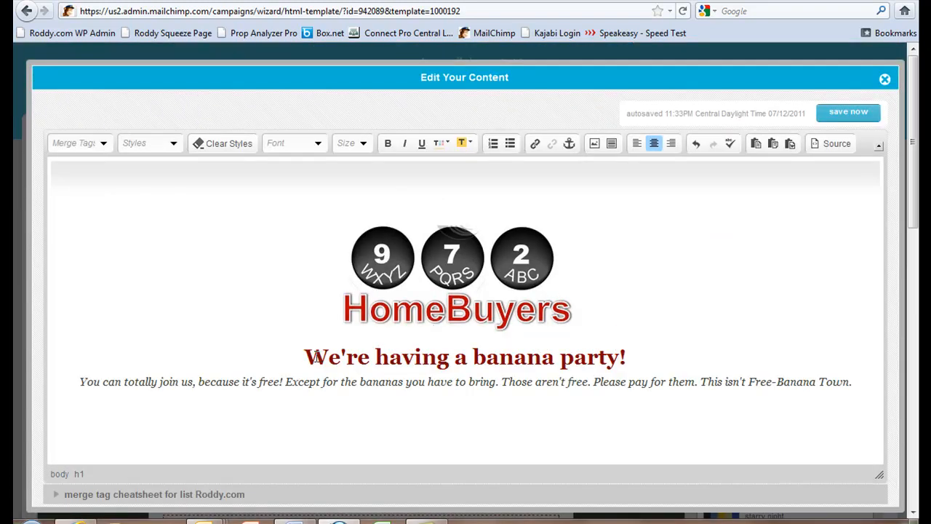
Replace the headline "We're having a banana party!" with "Allen - near McDermott and 75"
left_click_drag(315, 357, 655, 370)
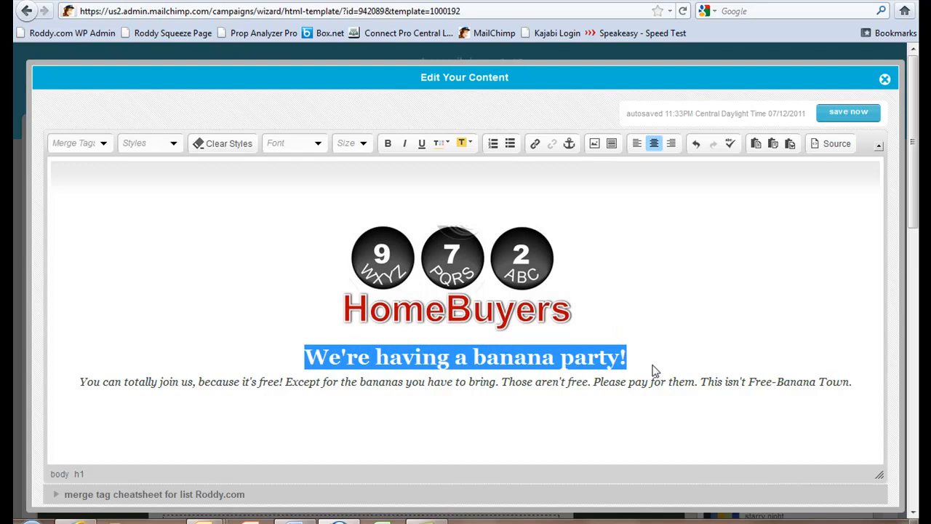
type("N")
key("BackSpace")
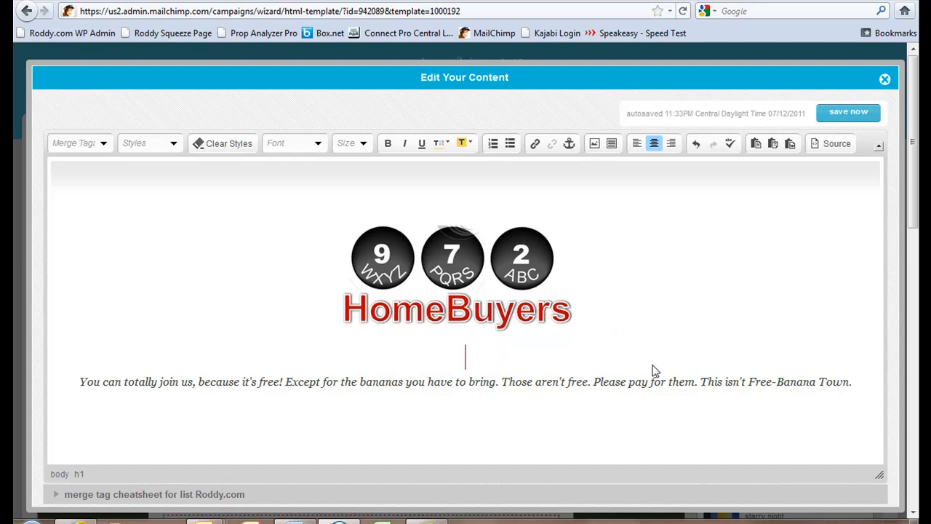
type("Allen")
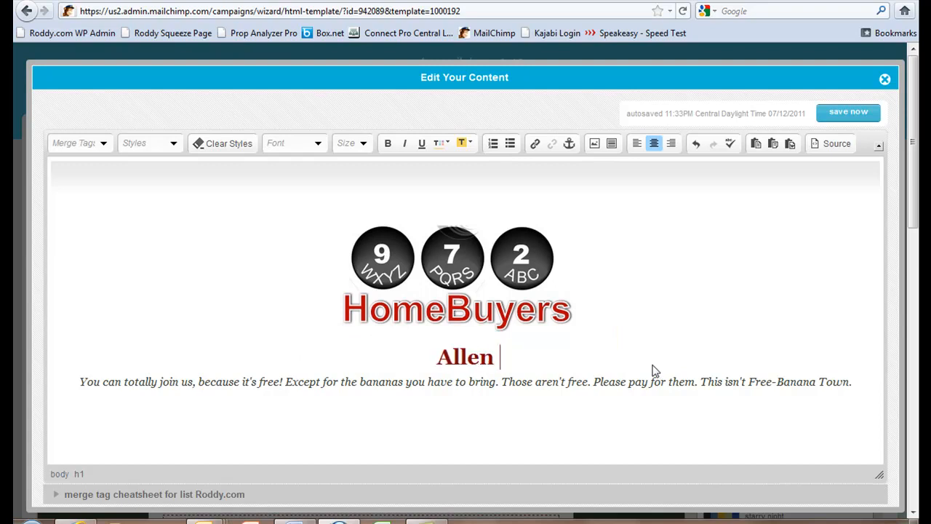
key("BackSpace")
key("BackSpace")
key("BackSpace")
key("BackSpace")
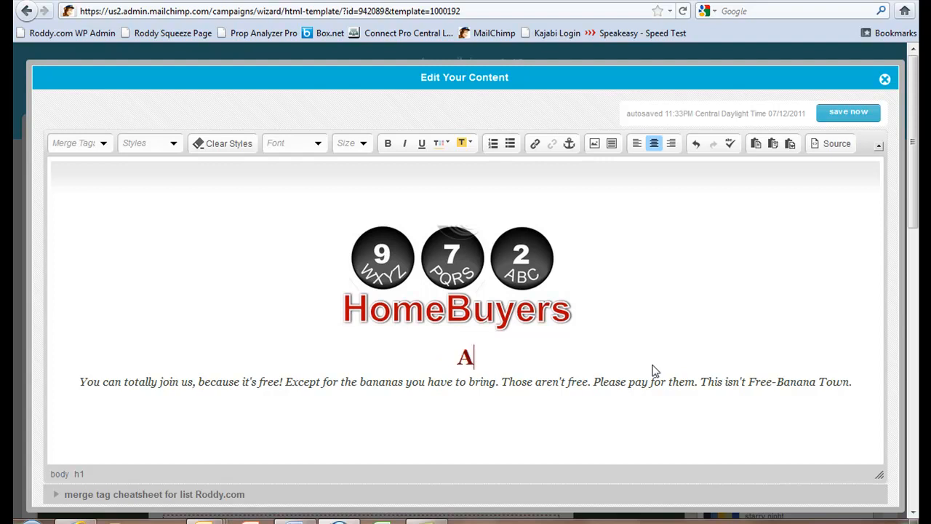
type("llen - ")
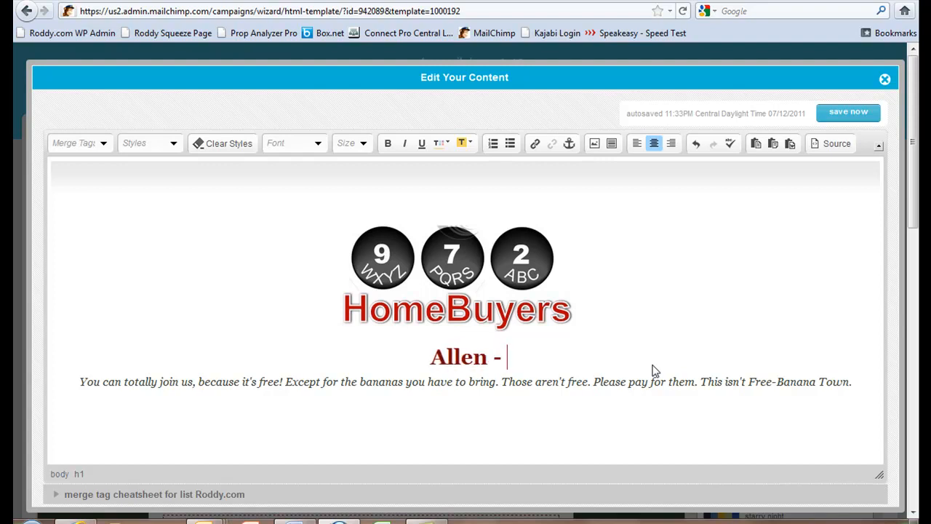
type("Ne")
key("BackSpace")
key("BackSpace")
type("near ")
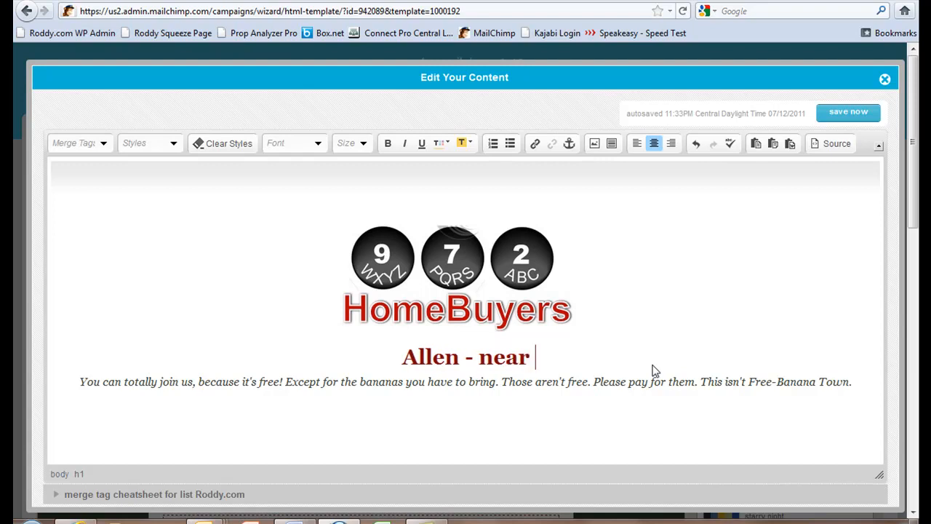
type("McK")
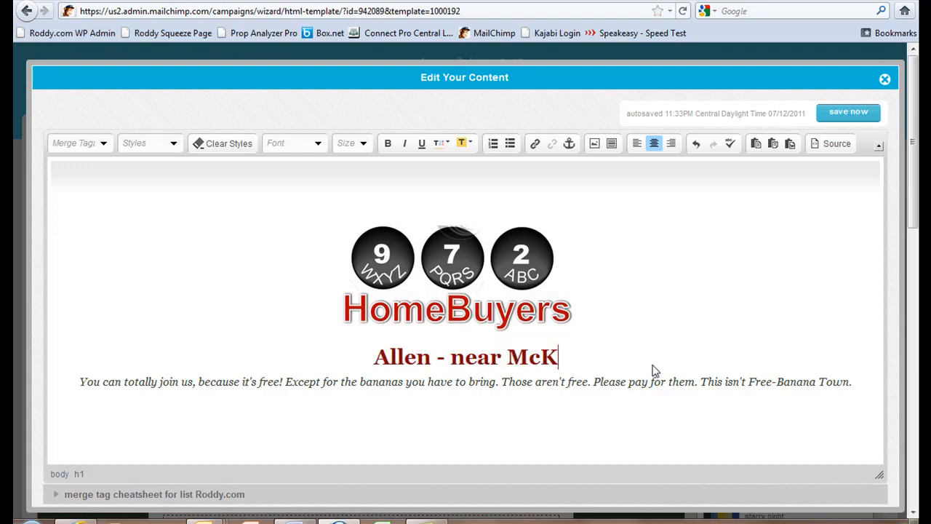
key("BackSpace")
type("Dermott ")
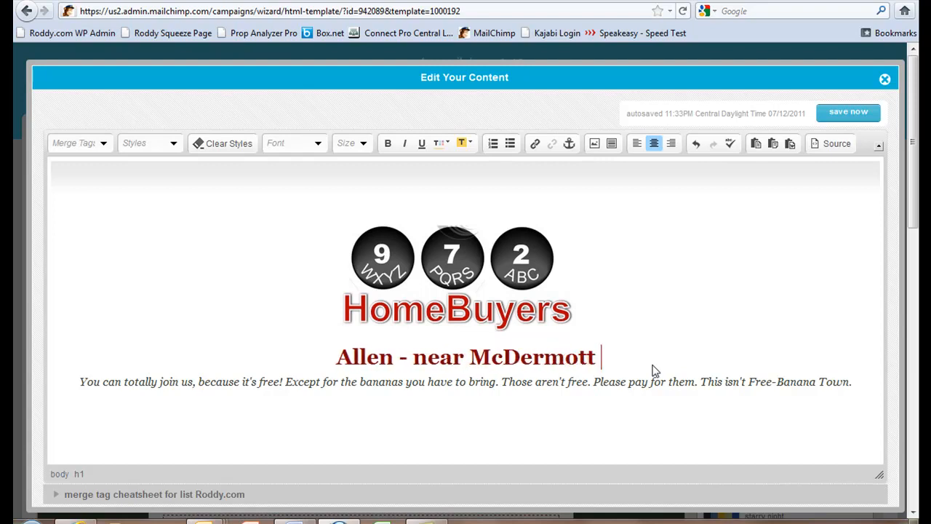
type("and Y")
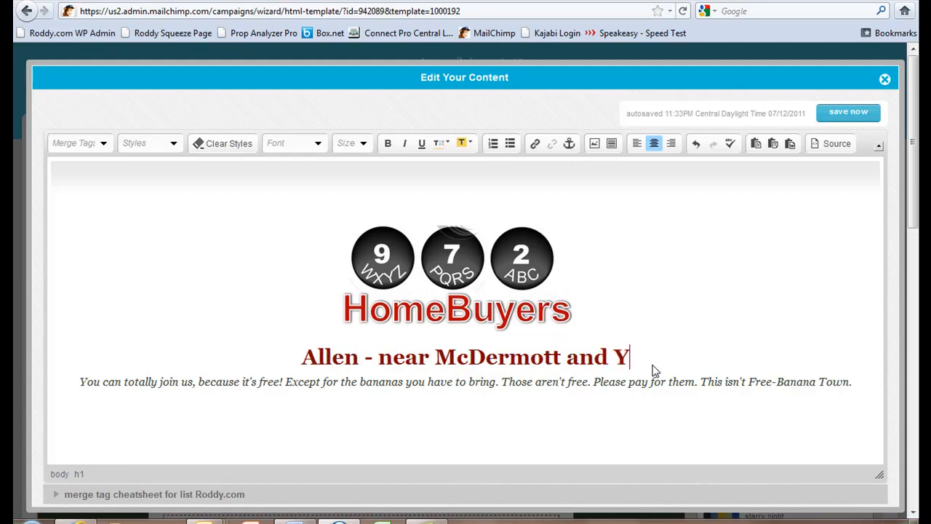
key("BackSpace")
type("75")
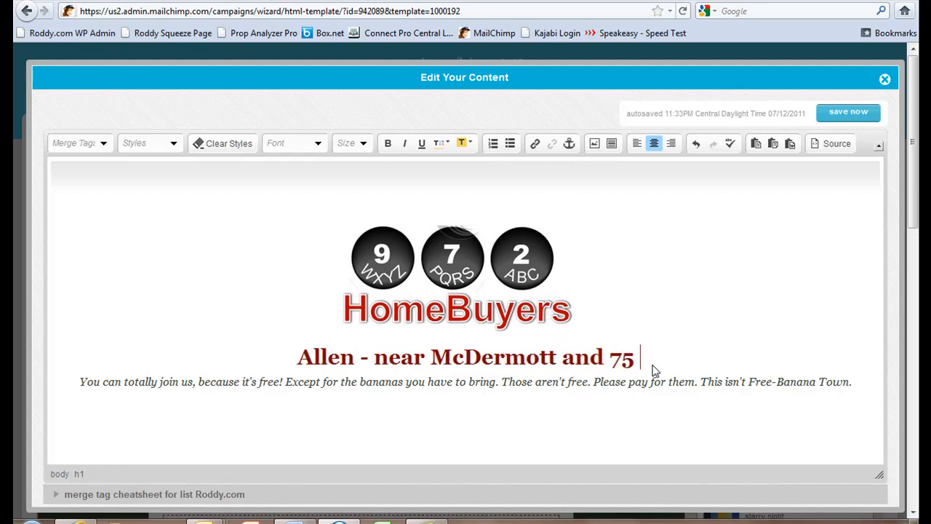
Extend the headline with the asking price by adding " , priced at $59,000" at its end
type(" , pric")
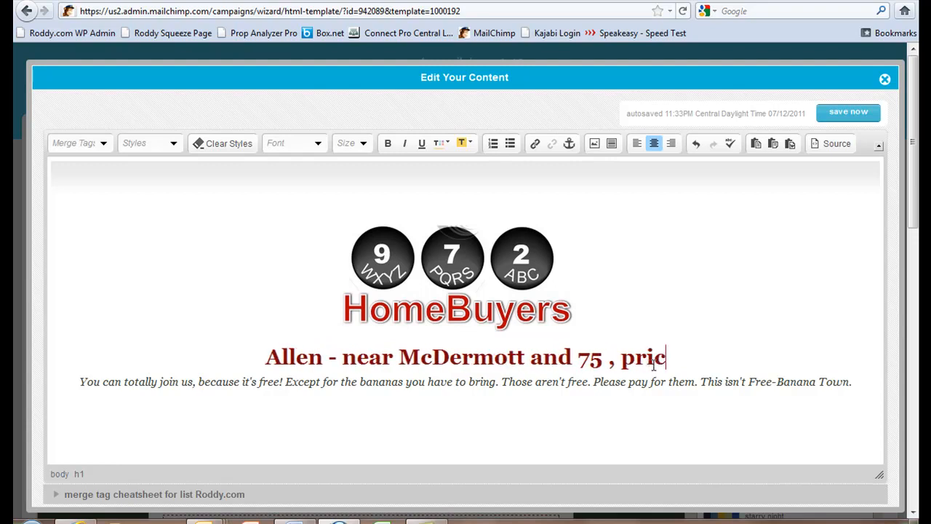
type("ed at ")
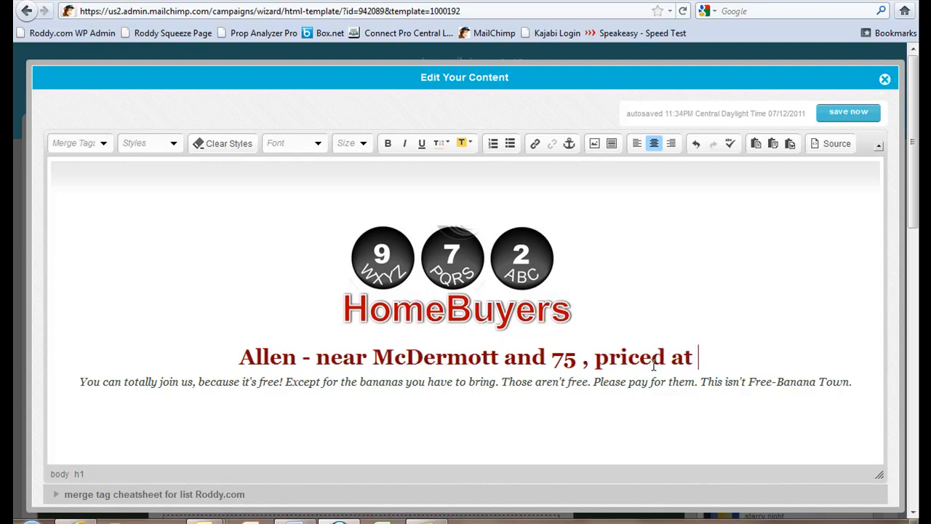
type("58")
key("BackSpace")
key("BackSpace")
type("$59")
key("BackSpace")
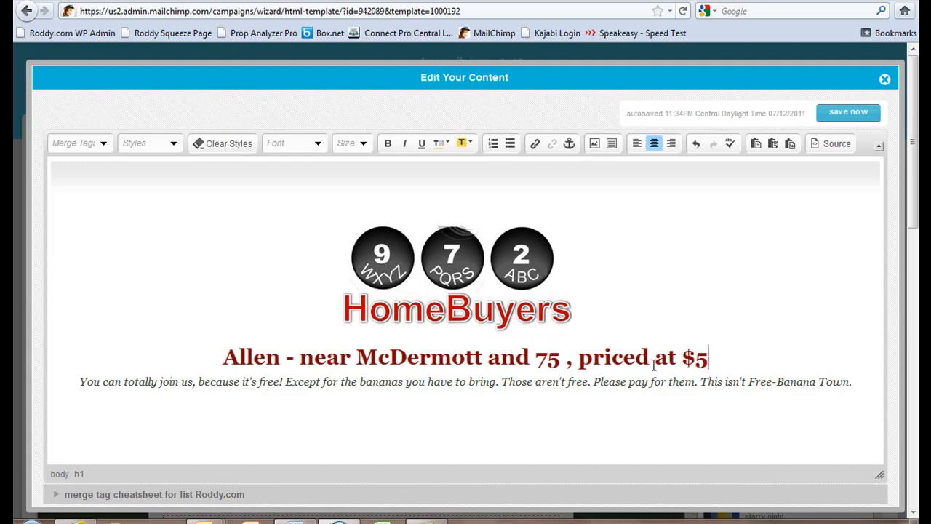
type("9,000")
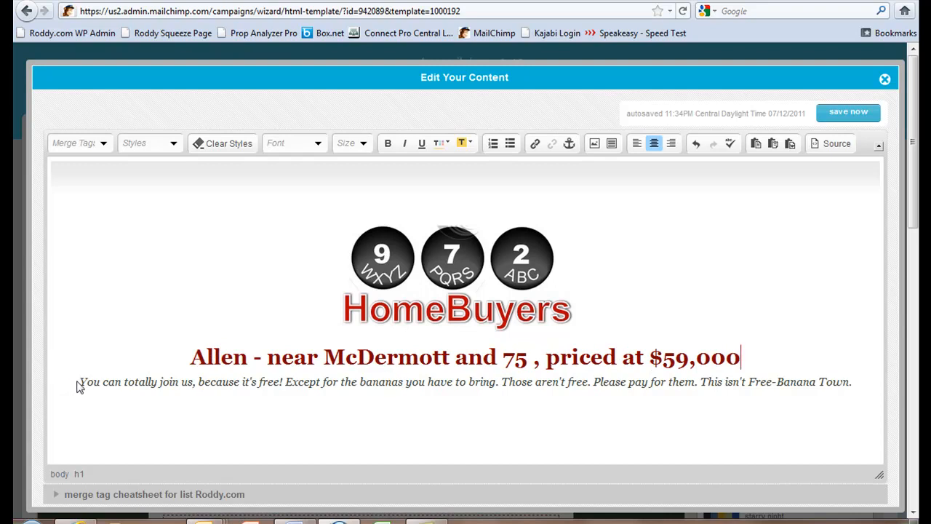
Replace the italic banana subheading with the gallery photo IMG_0375.JPG at a width of 540
left_click_drag(82, 387, 813, 405)
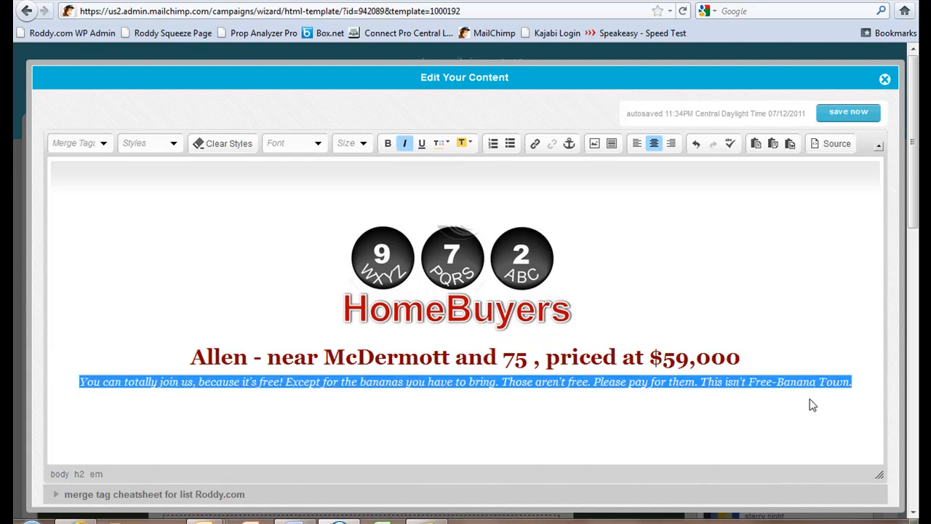
key("BackSpace")
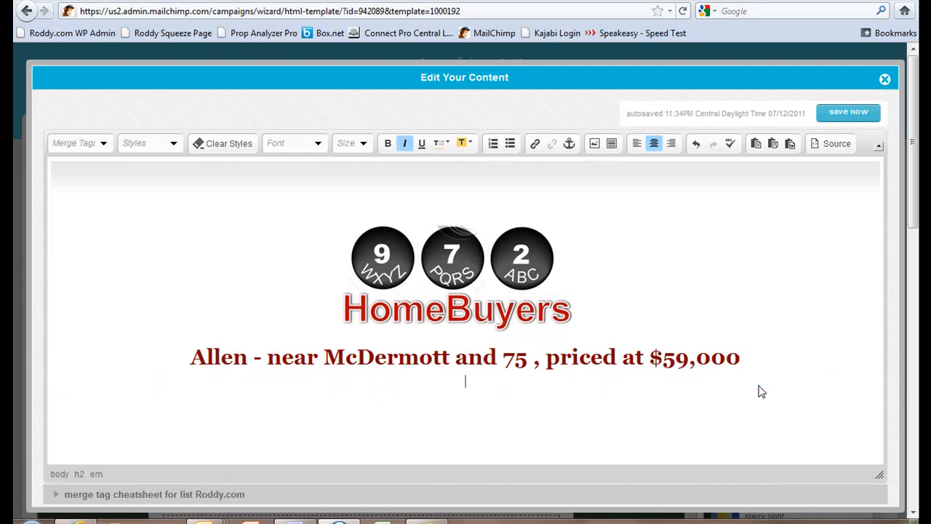
left_click(594, 143)
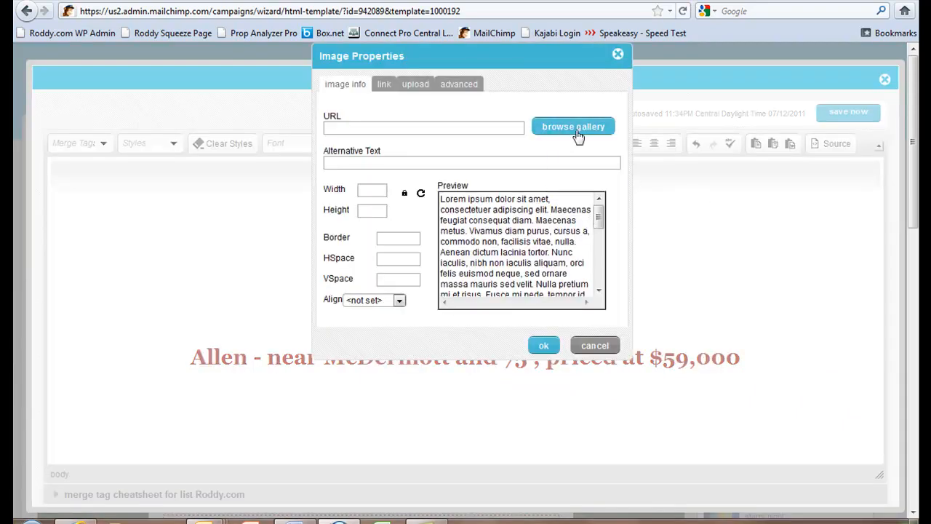
left_click(575, 131)
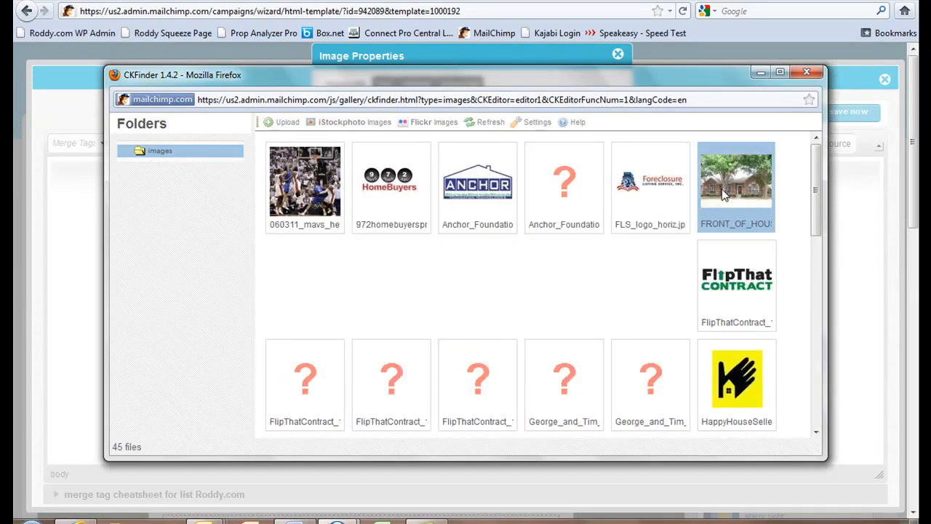
scroll(553, 291, "down", 2)
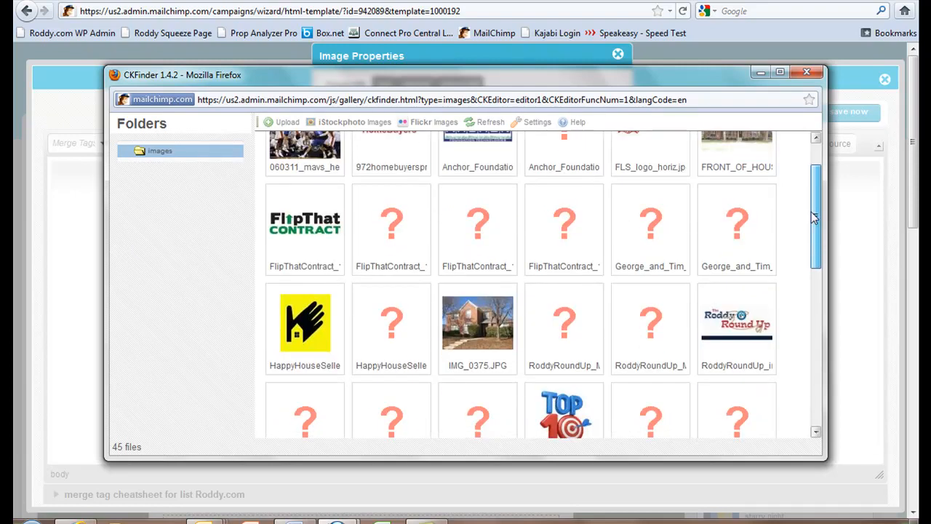
left_click(468, 324)
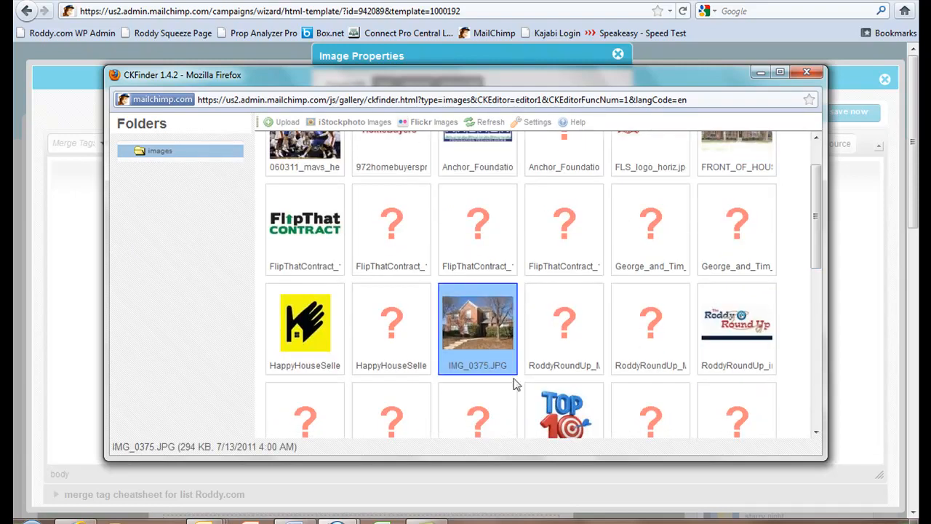
double_click(488, 340)
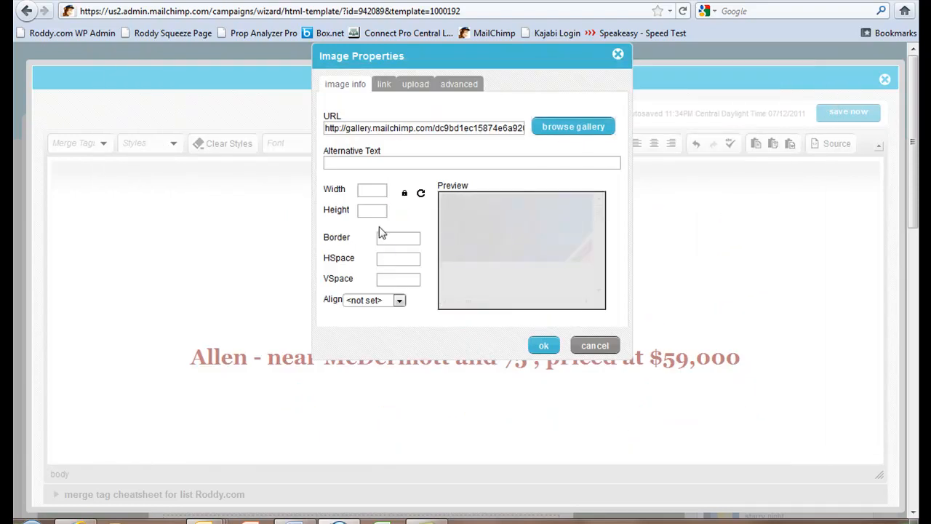
left_click_drag(375, 191, 272, 195)
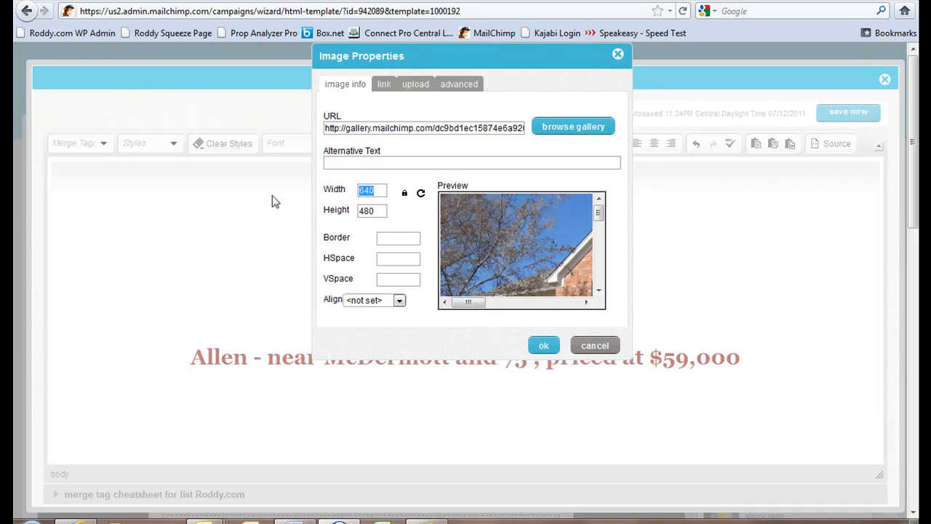
type("540")
key("Tab")
left_click(544, 347)
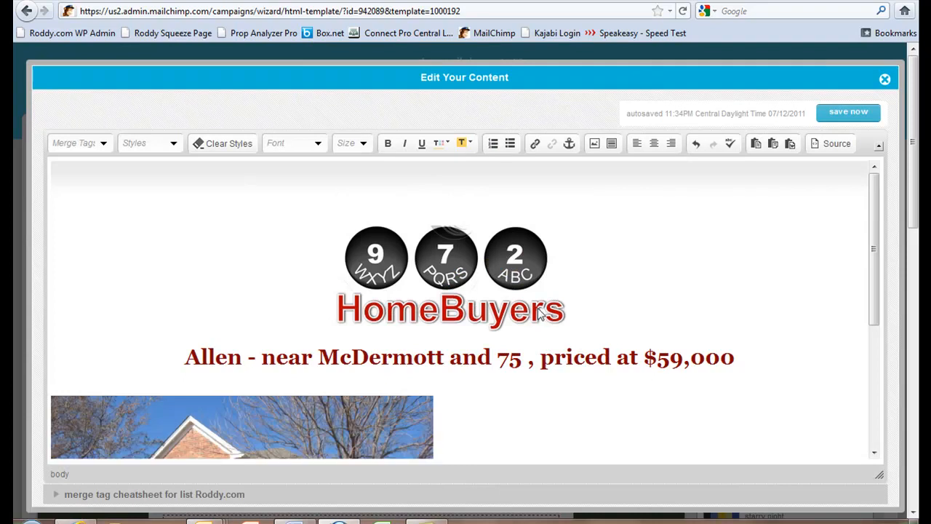
Center the house photo below the headline
scroll(559, 348, "down", 3)
left_click(409, 298)
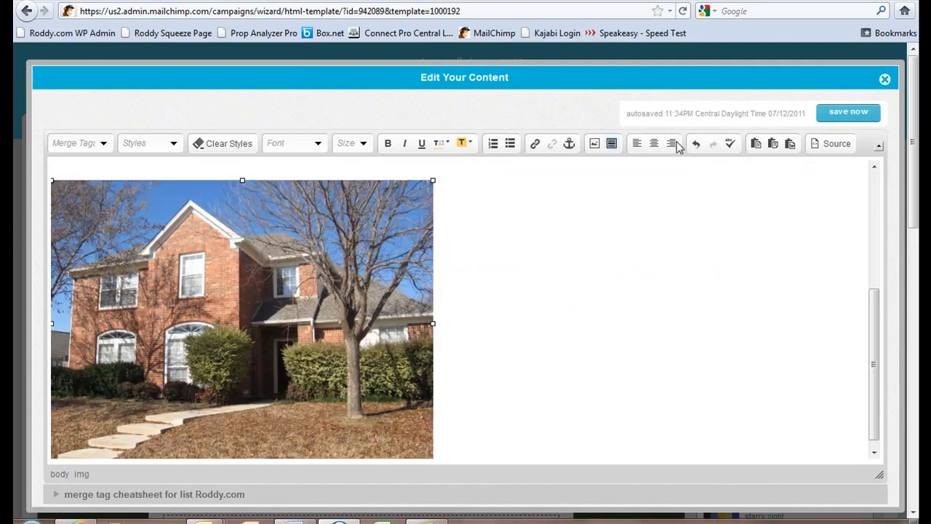
left_click(654, 143)
Correct the price in the headline to $159,000 and save the content block
scroll(726, 298, "up", 1)
scroll(726, 298, "up", 2)
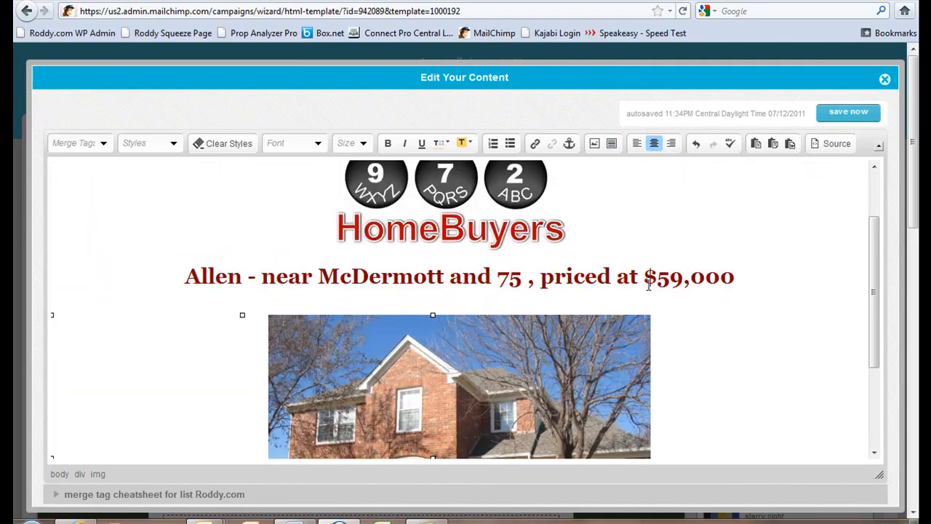
left_click(659, 277)
type("1")
scroll(746, 335, "down", 5)
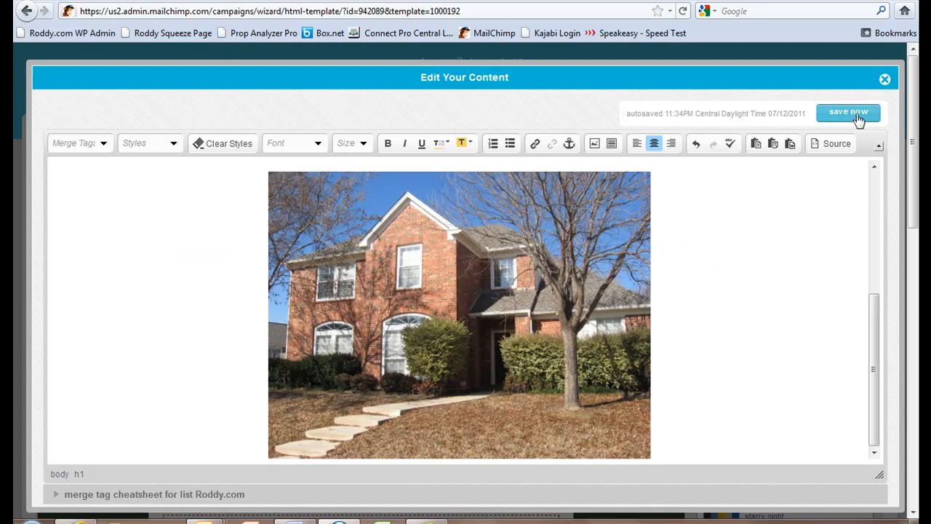
left_click(853, 115)
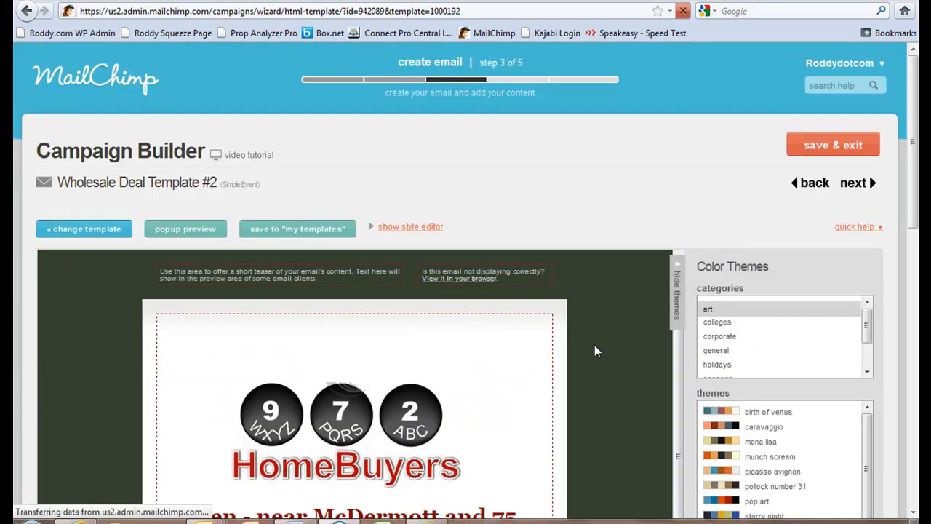
Remove the blank lines above the 972 HomeBuyers logo in the main content block and save it
scroll(594, 342, "down", 3)
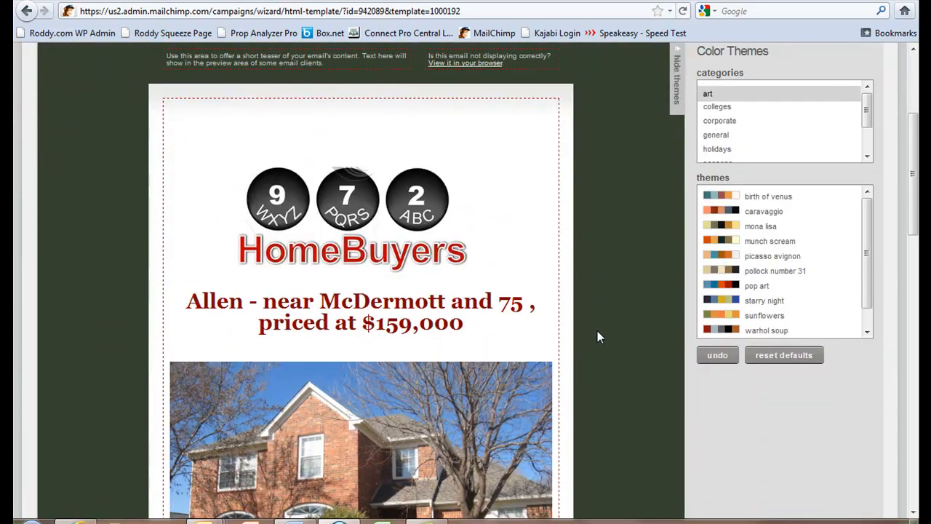
scroll(596, 337, "up", 3)
left_click(544, 190)
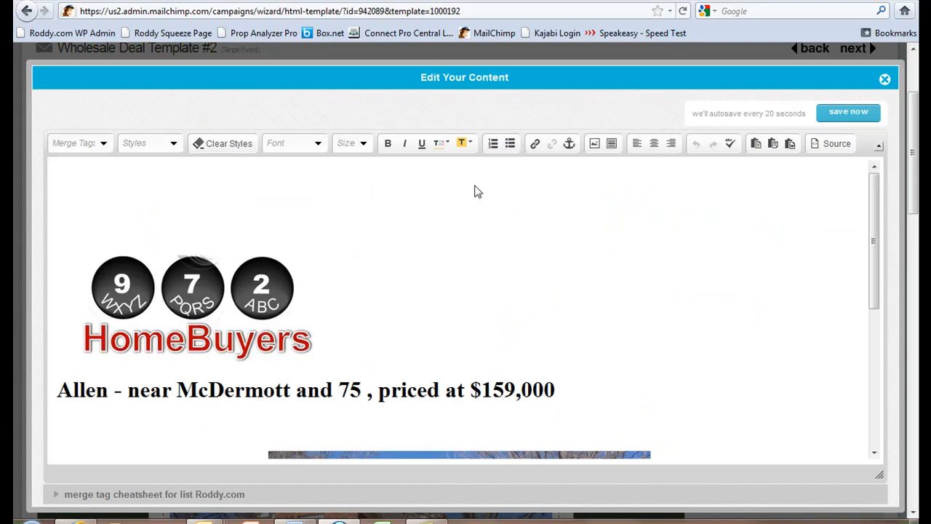
left_click(458, 211)
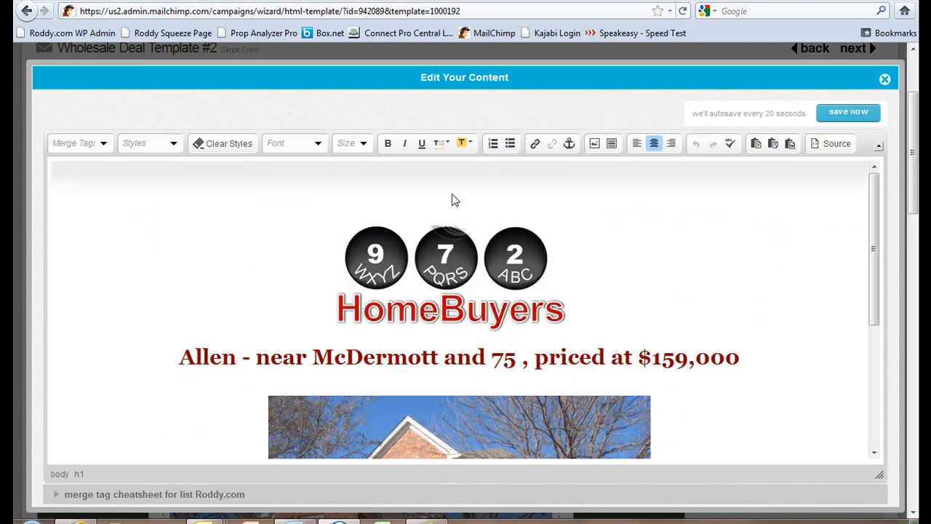
scroll(455, 204, "down", 2)
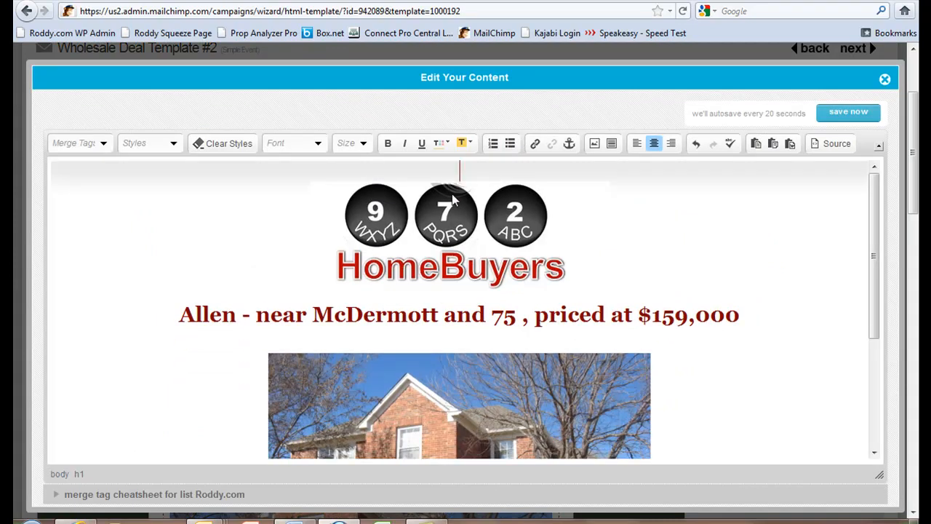
scroll(451, 193, "down", 1)
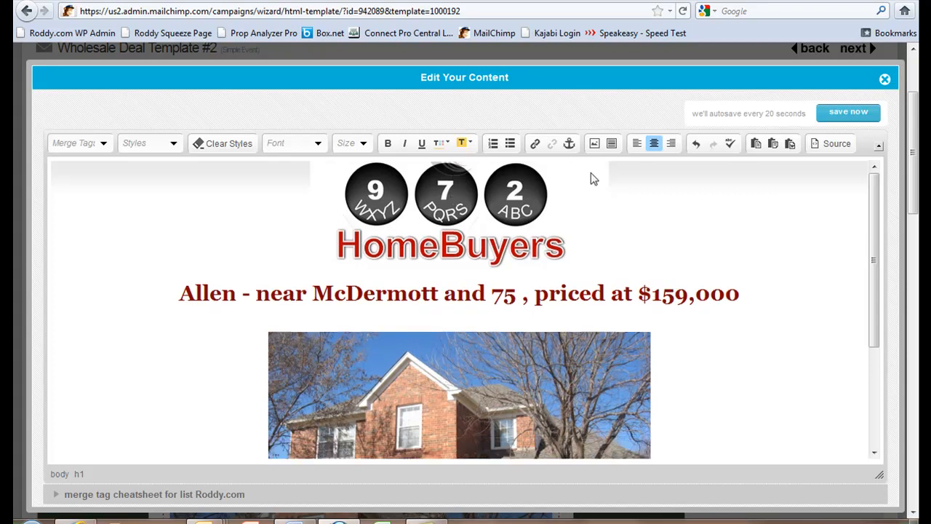
left_click(848, 116)
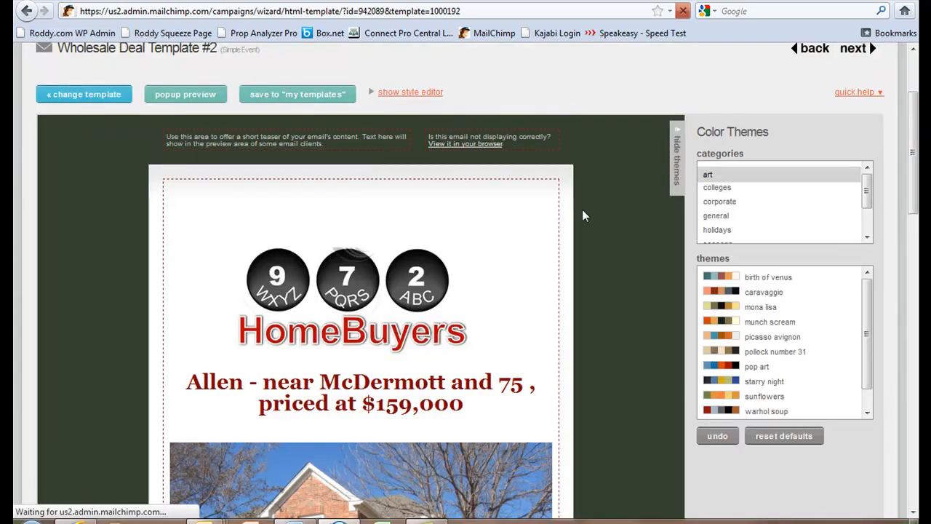
Hide the Bring row in the event details below the house photo
scroll(576, 295, "down", 3)
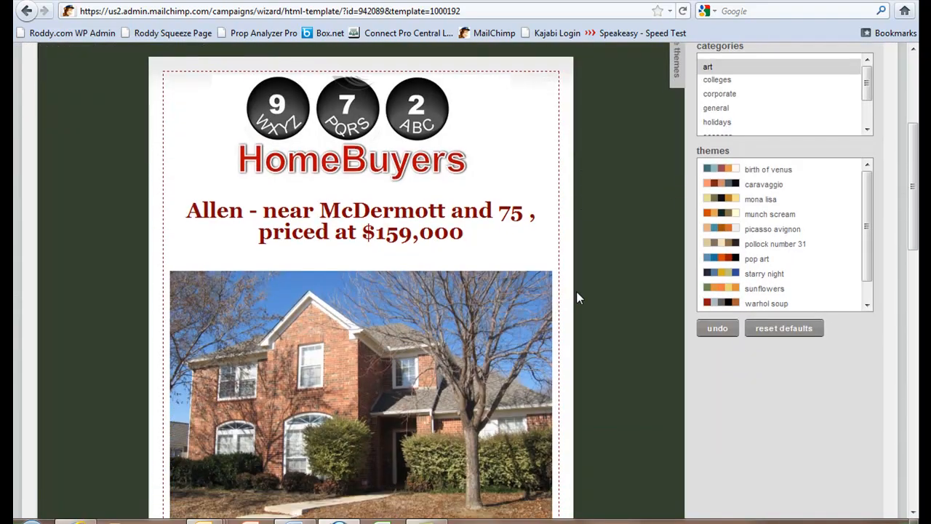
scroll(554, 291, "down", 3)
scroll(554, 291, "down", 3)
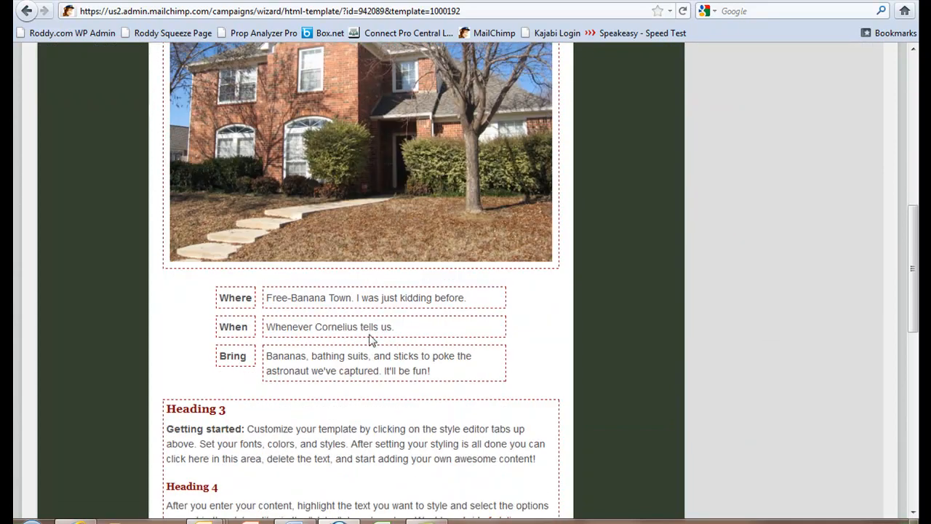
mouse_move(376, 372)
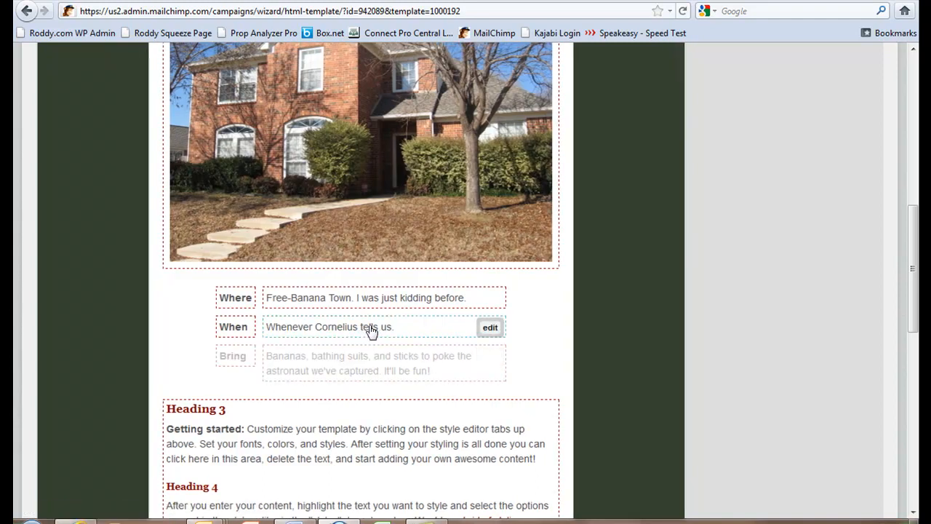
Delete the When row's placeholder text and its "When" label, saving both content blocks
left_click(371, 329)
left_click_drag(195, 167, 27, 148)
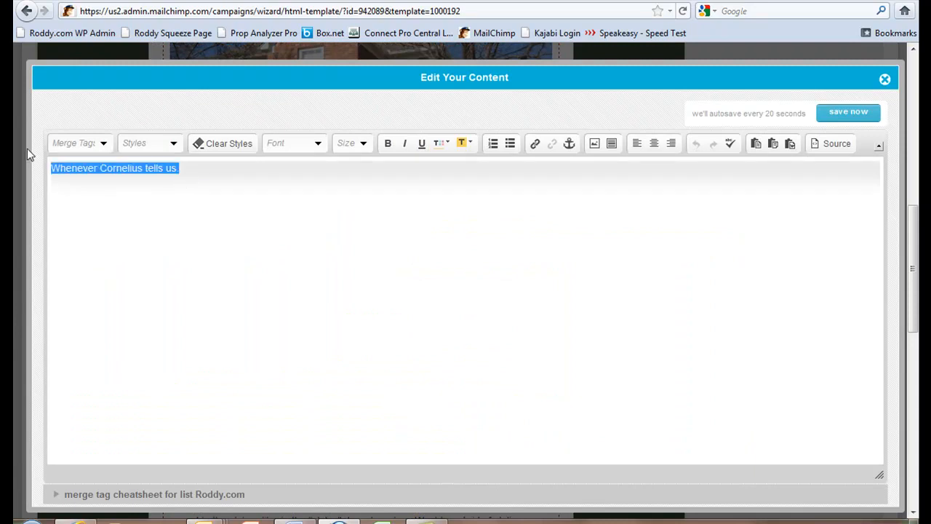
key("Delete")
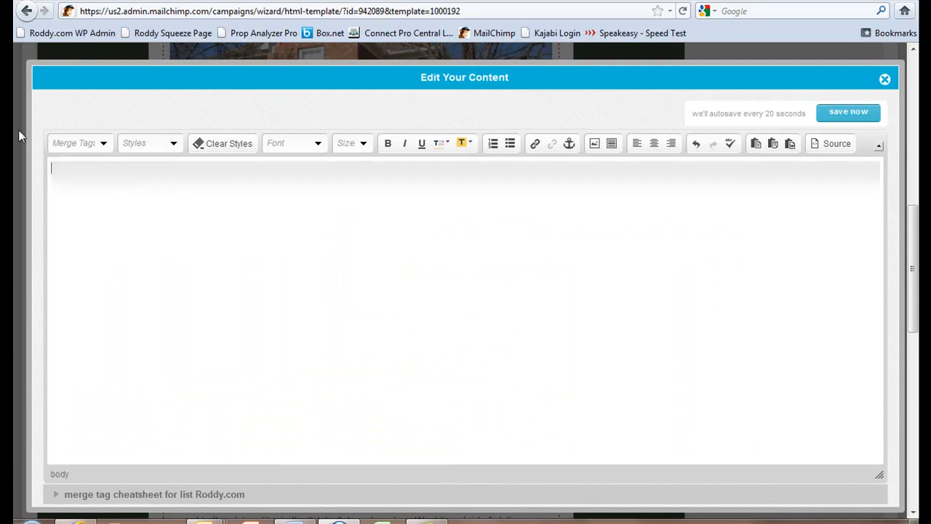
left_click(844, 113)
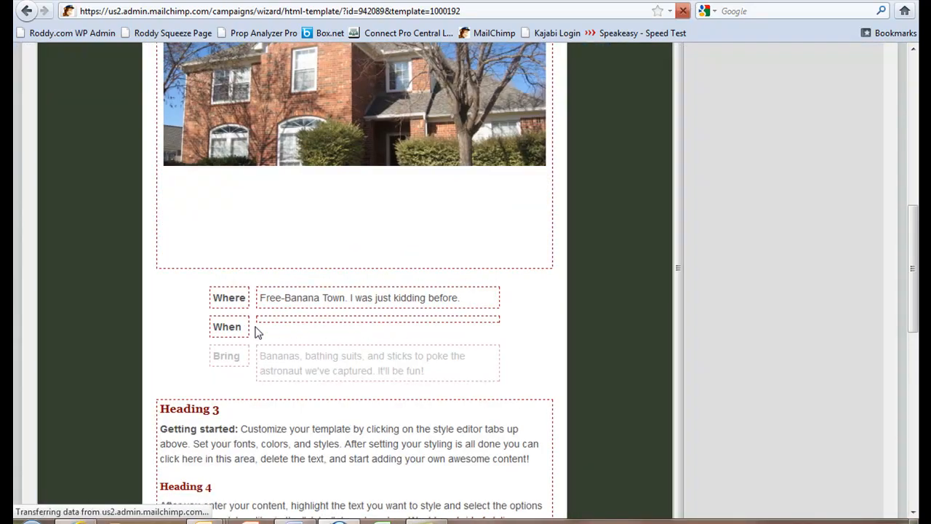
left_click(233, 329)
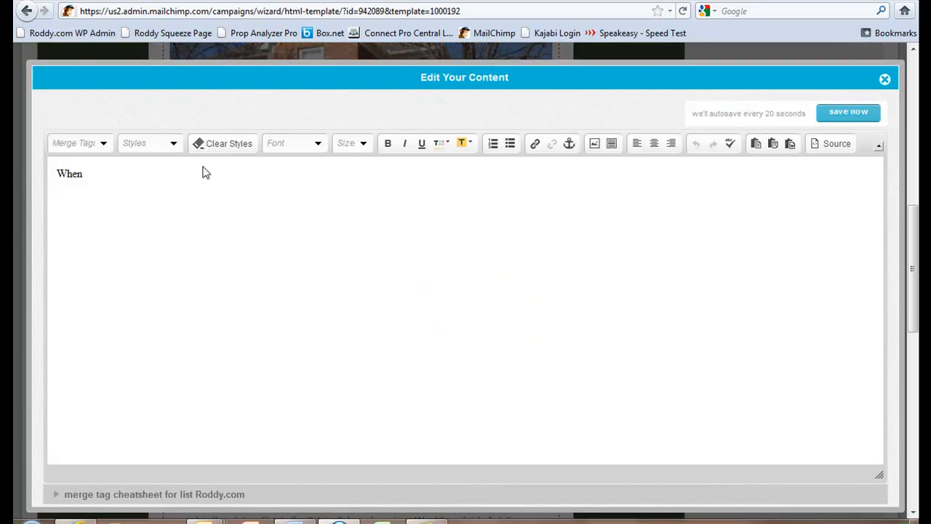
left_click_drag(92, 168, 40, 170)
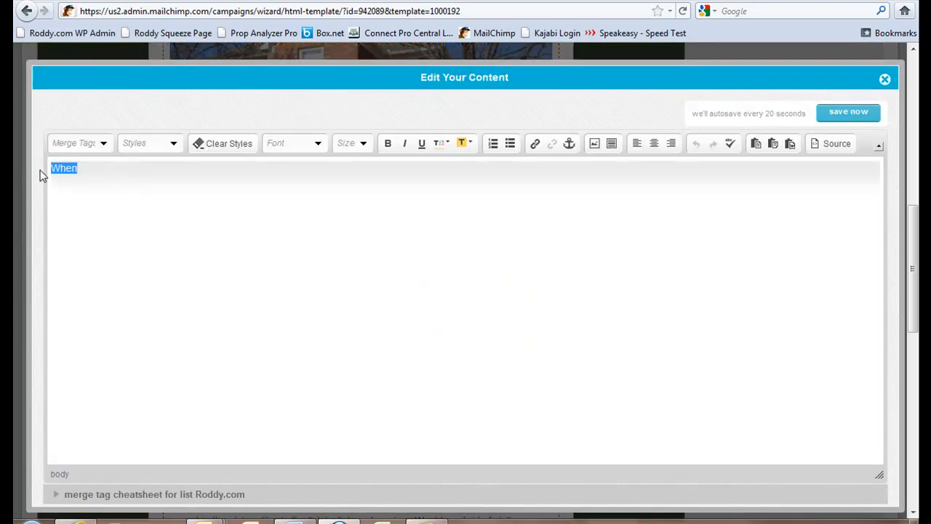
key("BackSpace")
left_click(849, 113)
Review the remaining email sections down to the footer and preview the campaign email in a popup
scroll(485, 374, "down", 4)
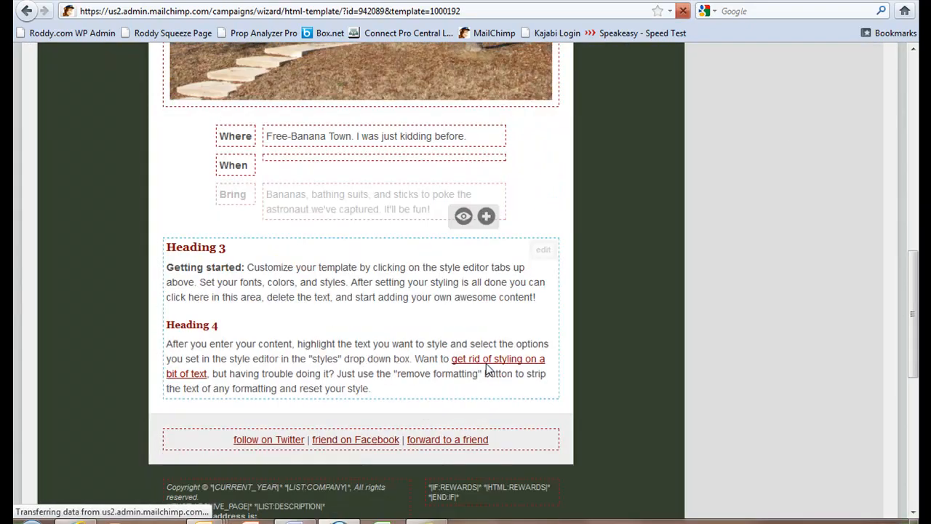
mouse_move(178, 215)
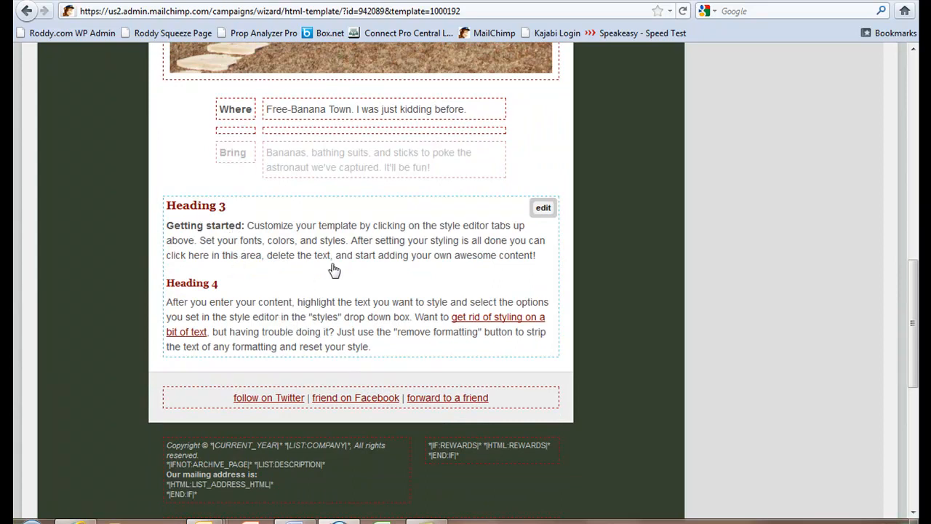
scroll(344, 325, "down", 6)
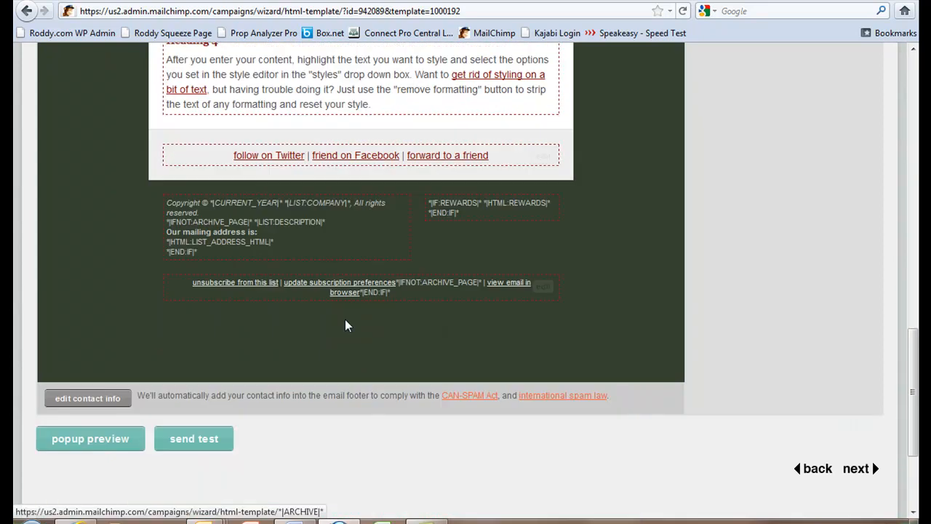
scroll(347, 327, "up", 2)
scroll(347, 326, "up", 5)
scroll(349, 325, "down", 4)
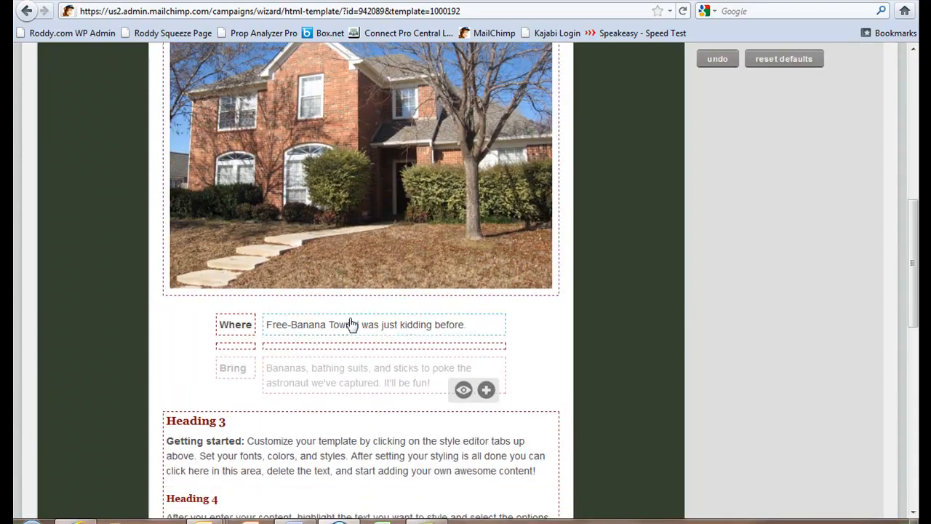
scroll(349, 324, "down", 5)
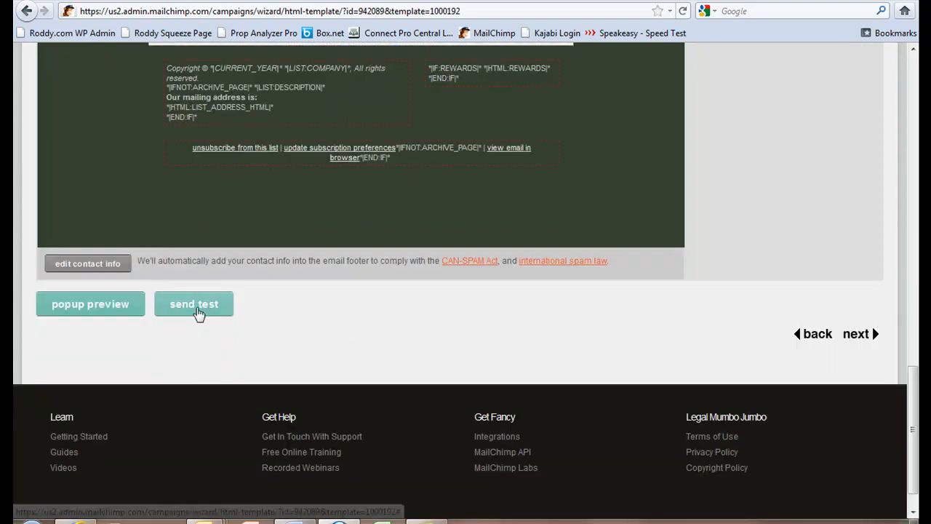
left_click(108, 306)
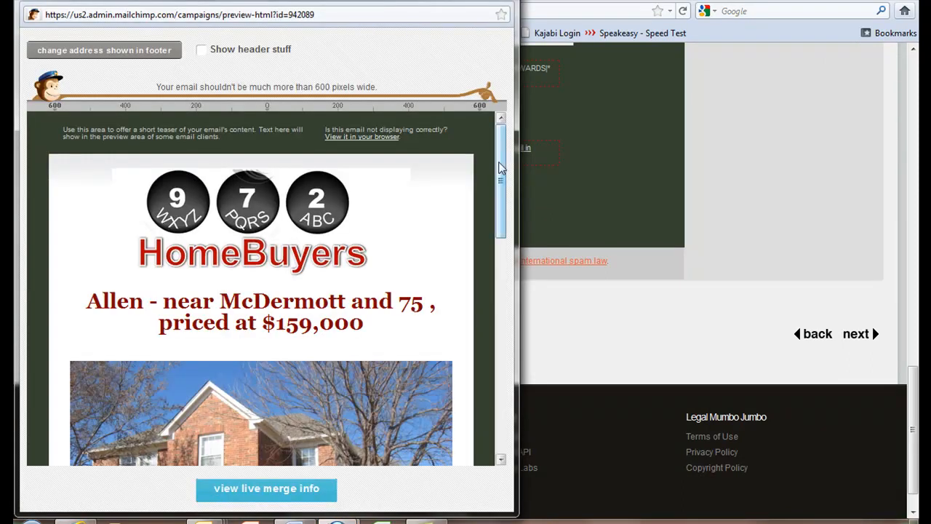
left_click_drag(499, 166, 495, 146)
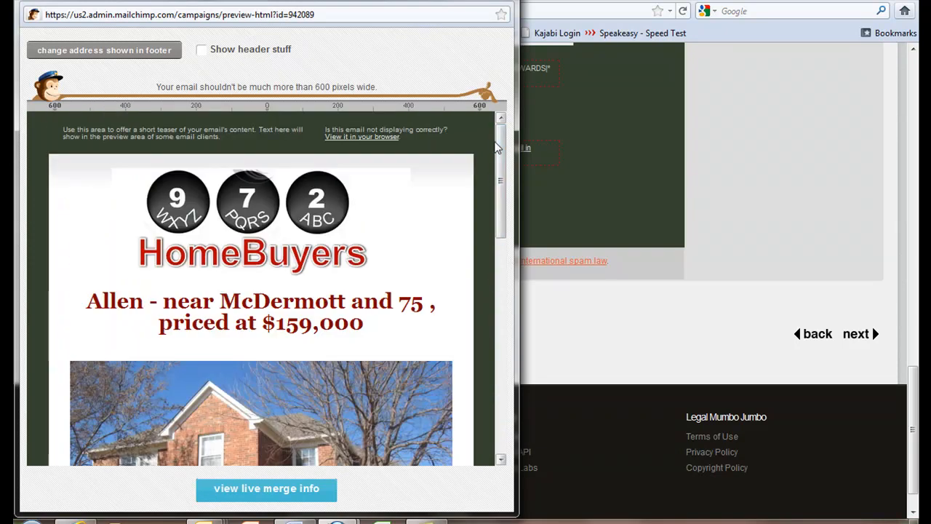